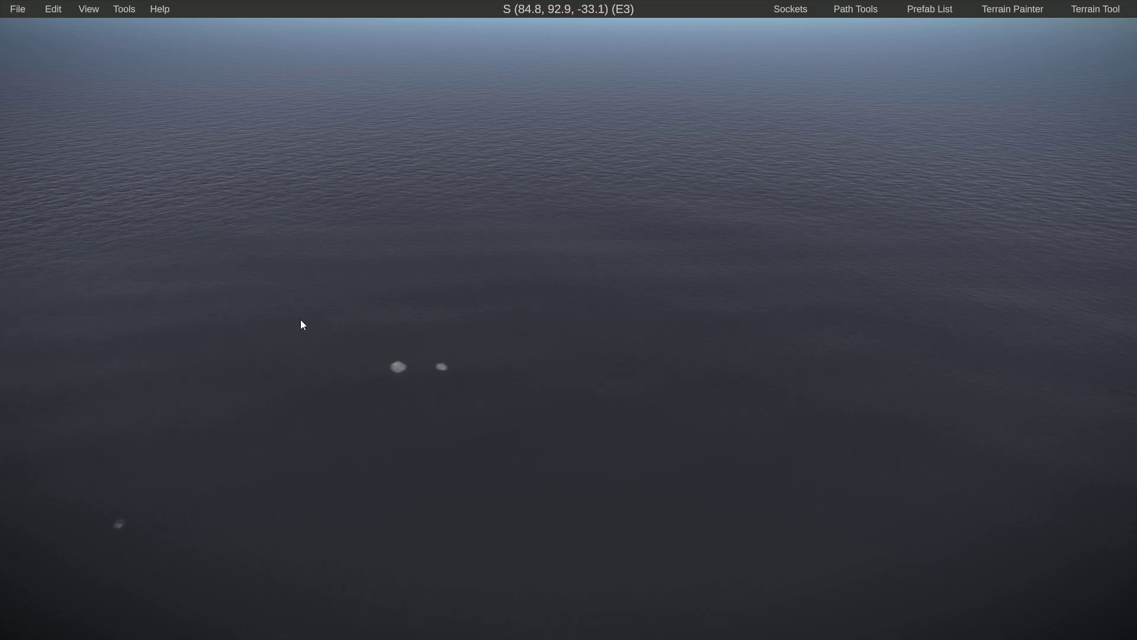
# Look over the File menu's save and open options, then show the Edit menu.
pyautogui.click(16, 13)
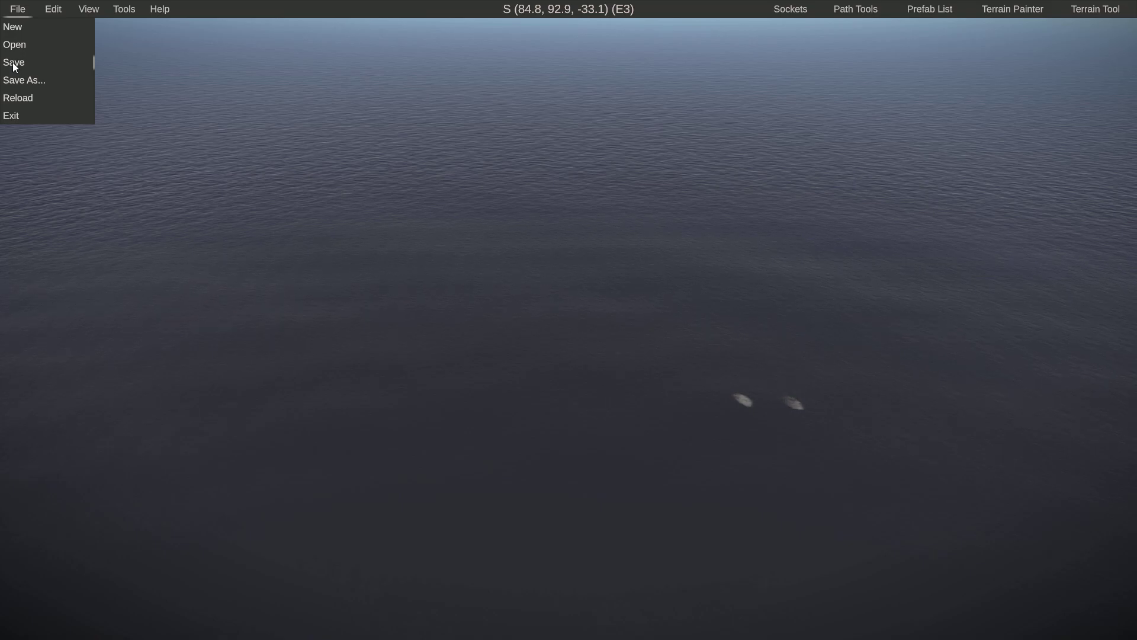
pyautogui.click(35, 9)
pyautogui.click(54, 11)
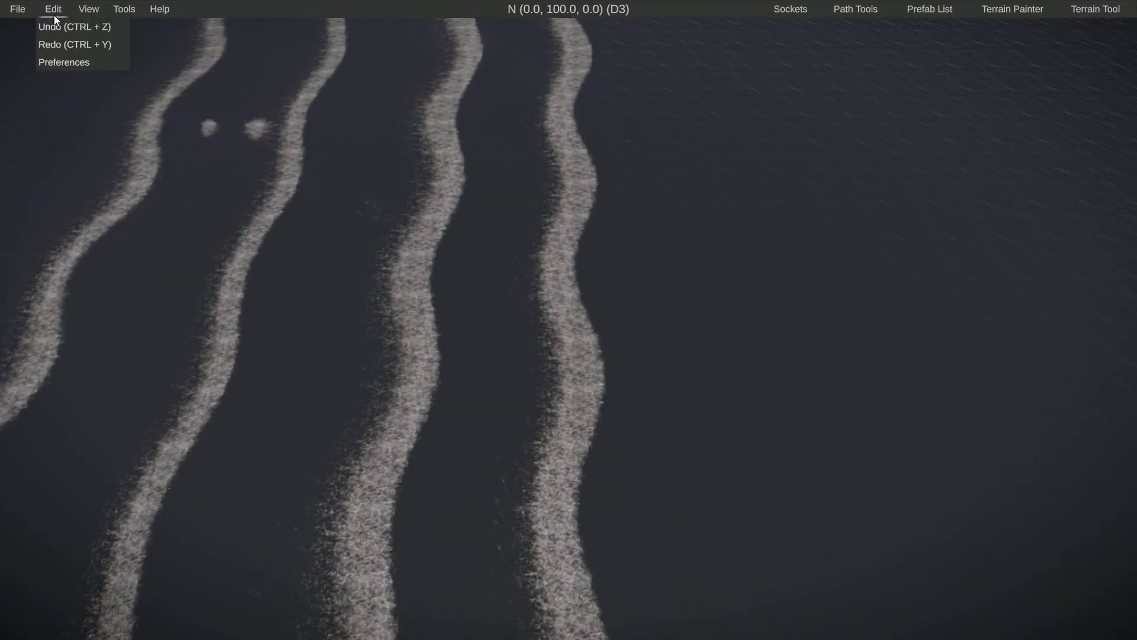
# In Preferences, widen Camera FOV from 46 to 75 and toggle Enable Compass off and back on.
pyautogui.click(59, 63)
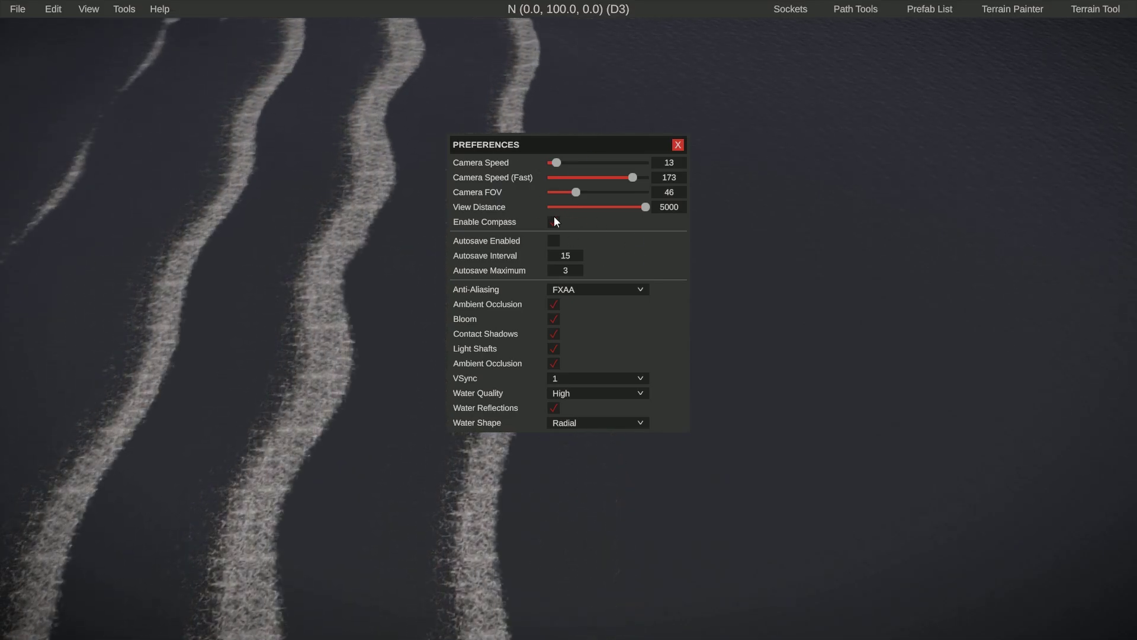
pyautogui.moveTo(577, 191); pyautogui.dragTo(592, 193)
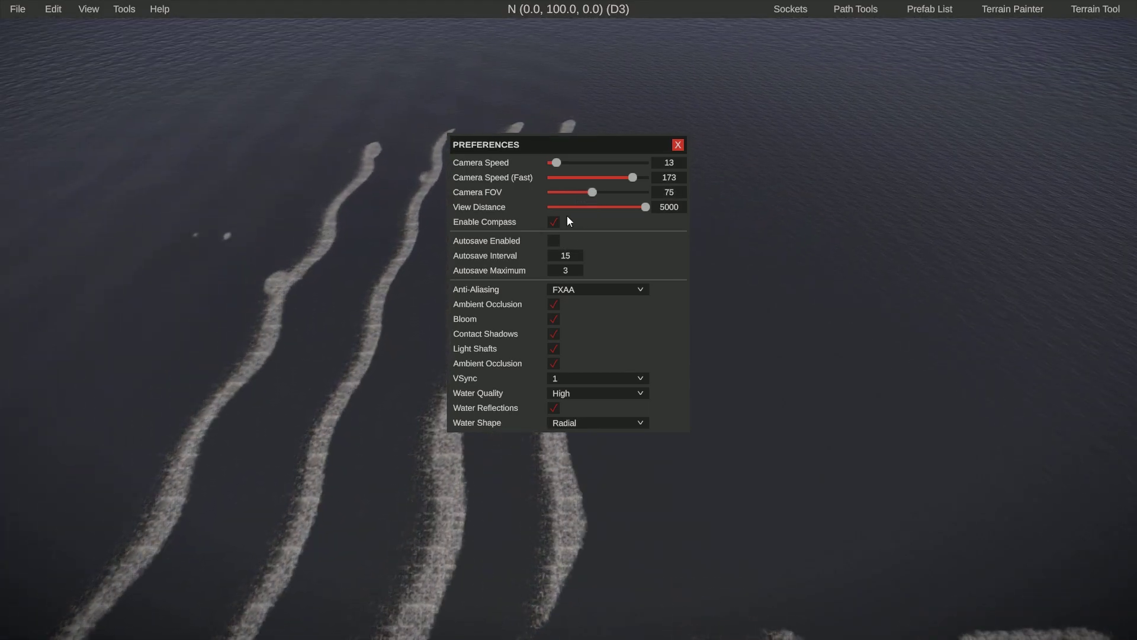
pyautogui.click(552, 222)
pyautogui.click(552, 222)
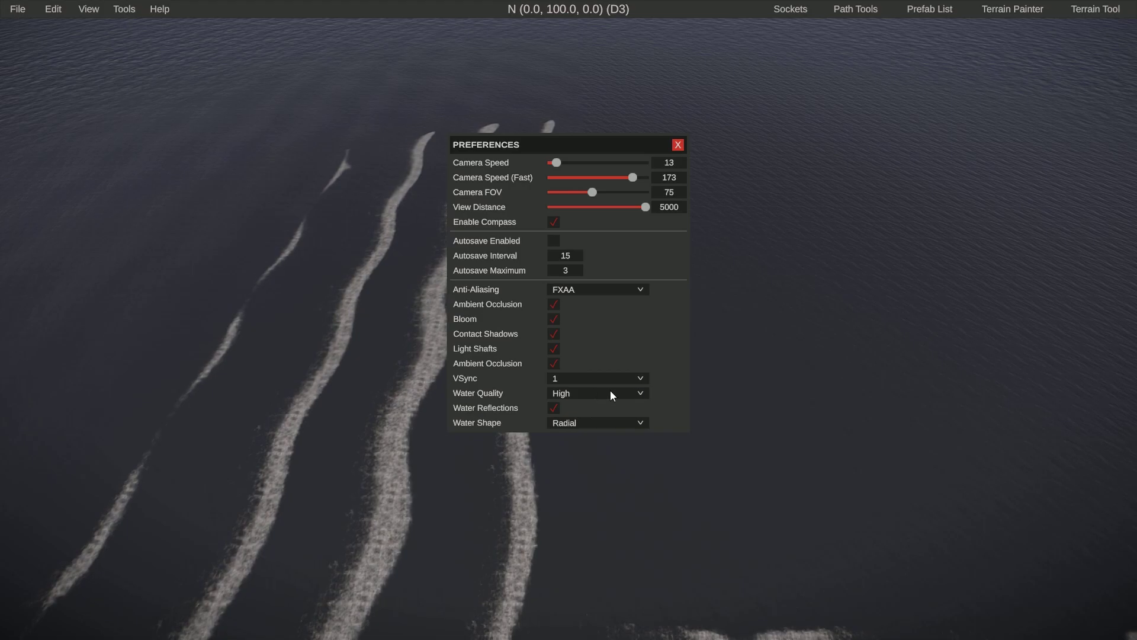
# Check the Anti-Aliasing choices without changing them, then close Preferences and show the View menu.
pyautogui.click(595, 291)
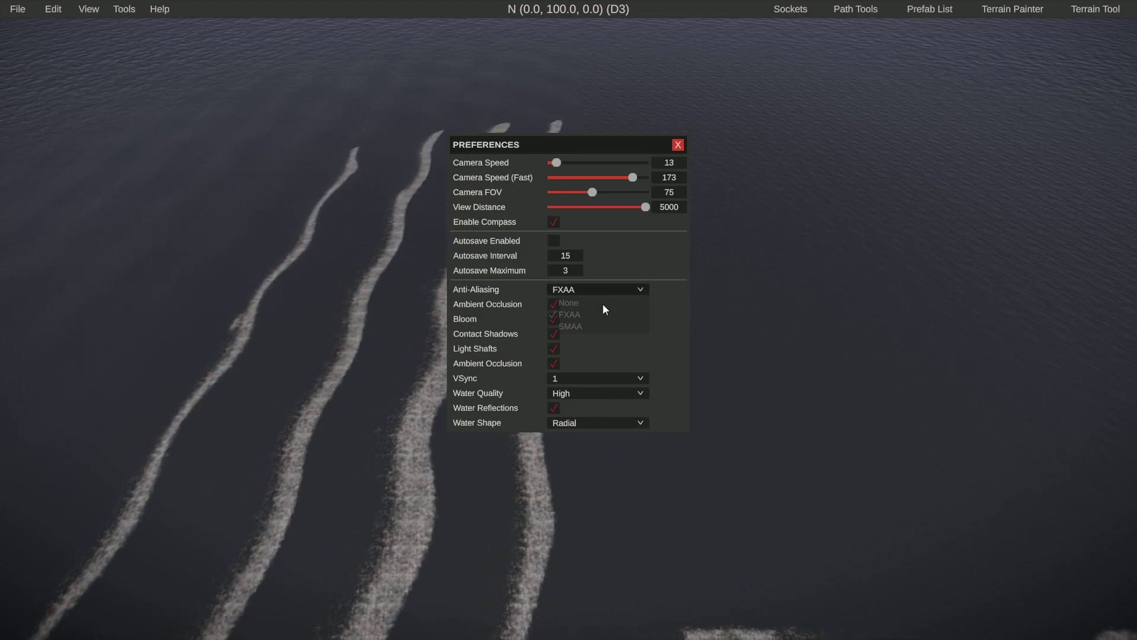
pyautogui.click(622, 358)
pyautogui.click(88, 9)
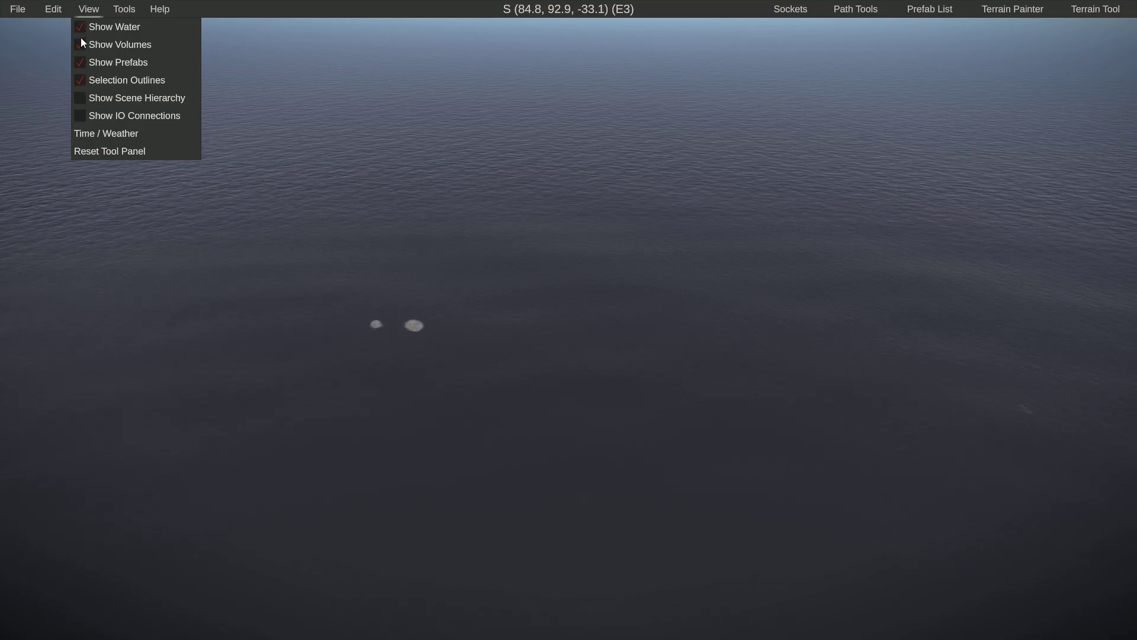
# Toggle Show Water off and on, enable Show Scene Hierarchy, and close the View menu.
pyautogui.click(80, 27)
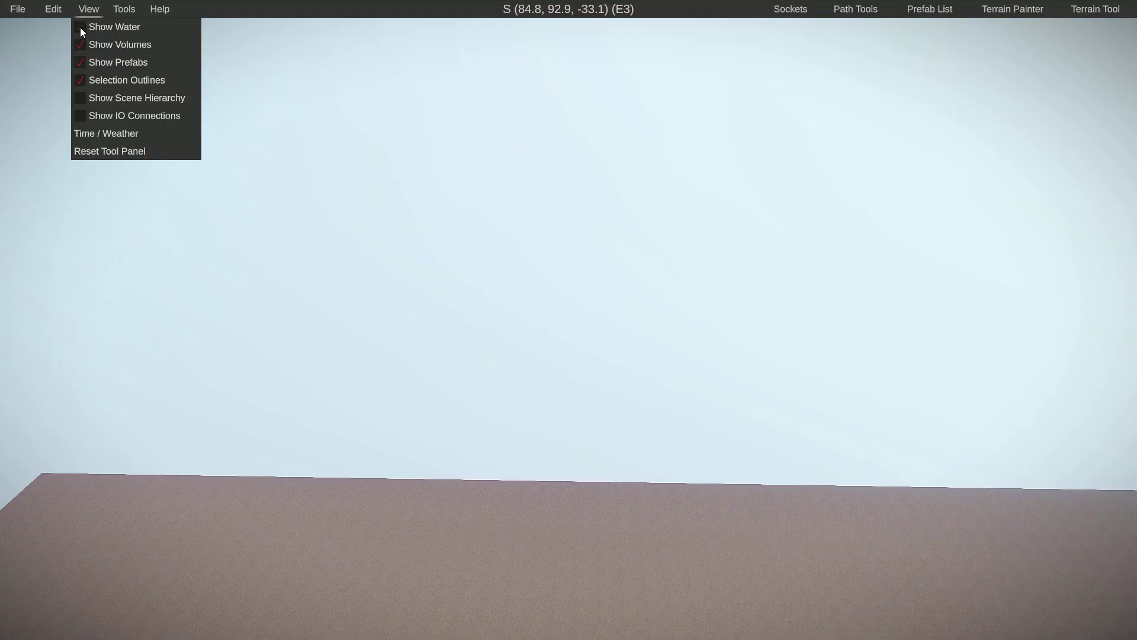
pyautogui.click(80, 27)
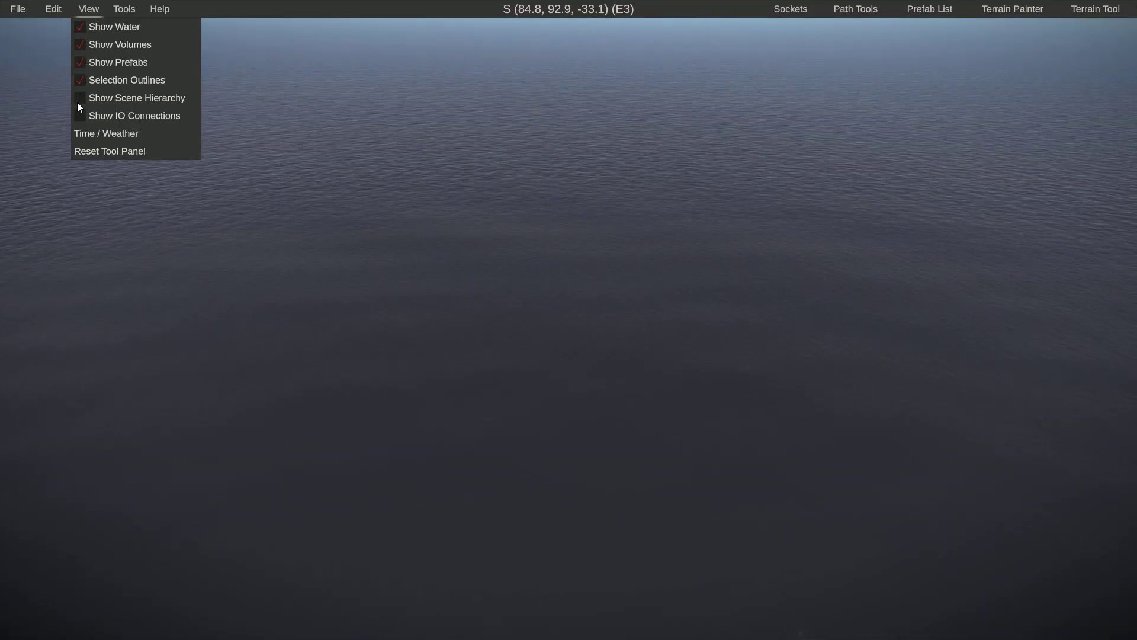
pyautogui.click(78, 99)
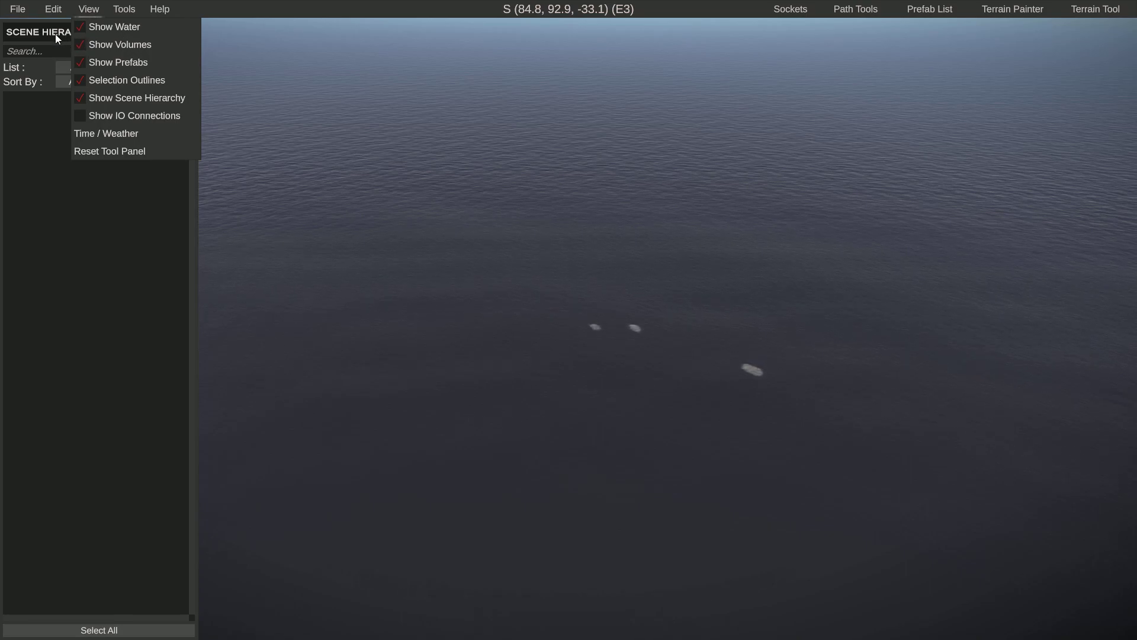
pyautogui.click(57, 37)
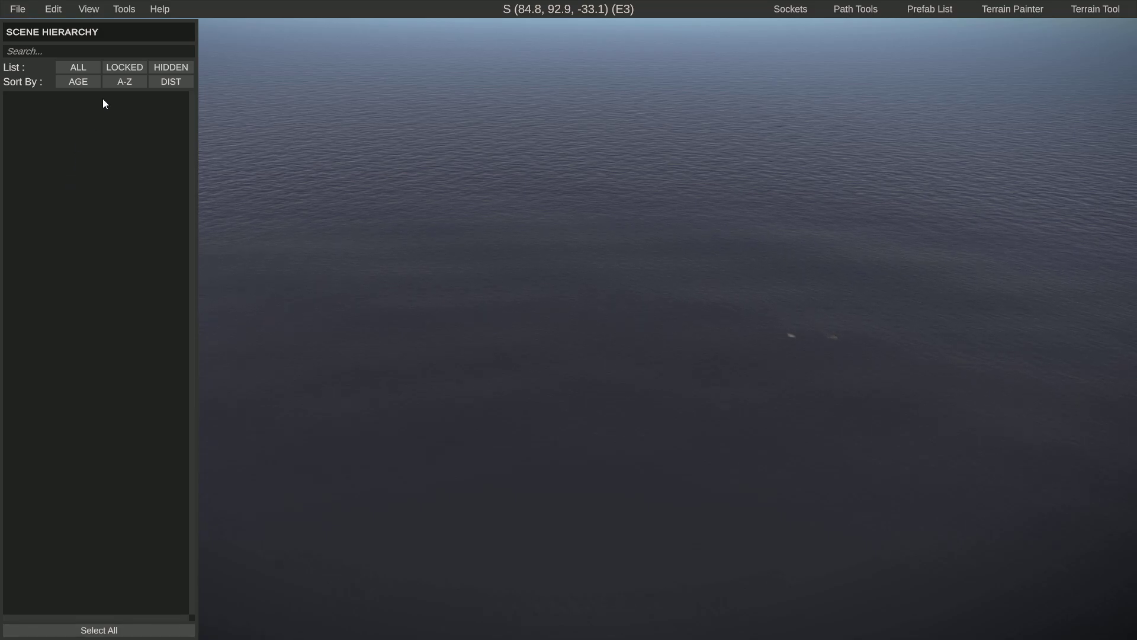
# Hide the Scene Hierarchy panel, then review and close the Time / Weather settings.
pyautogui.click(75, 52)
pyautogui.click(88, 9)
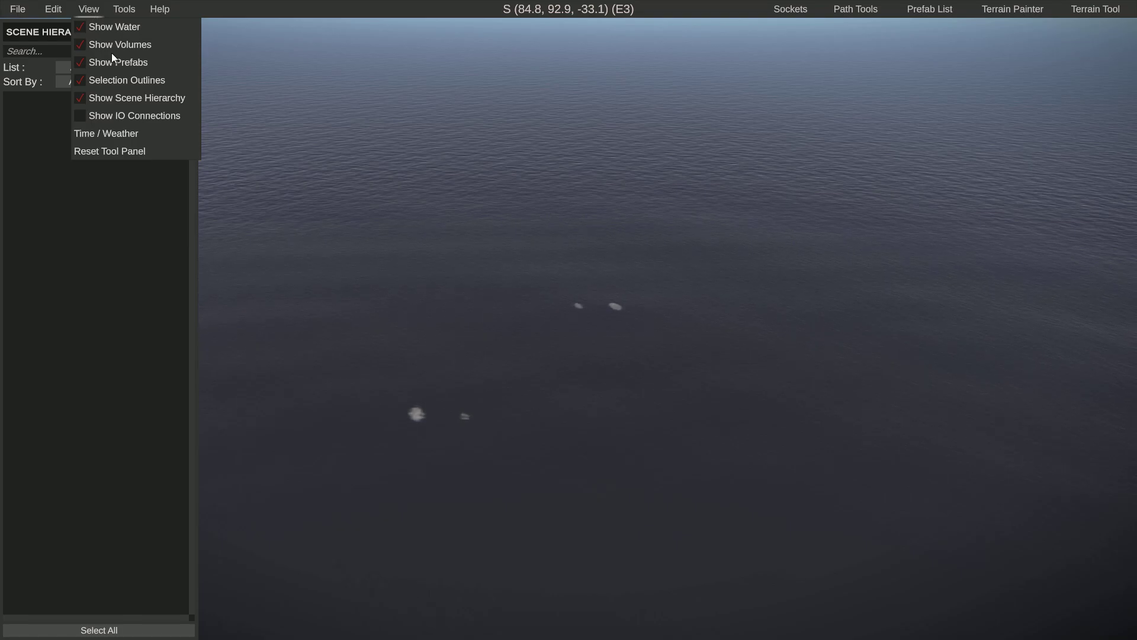
pyautogui.click(108, 133)
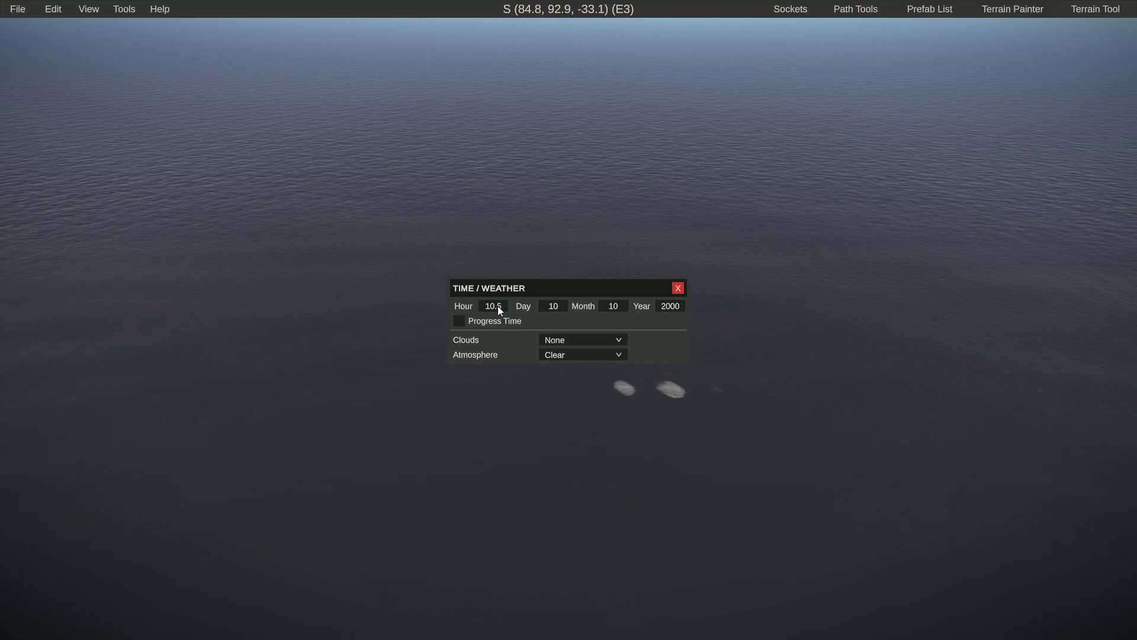
pyautogui.click(678, 289)
# Browse the Tools menu without choosing anything, then show the Help menu.
pyautogui.click(125, 9)
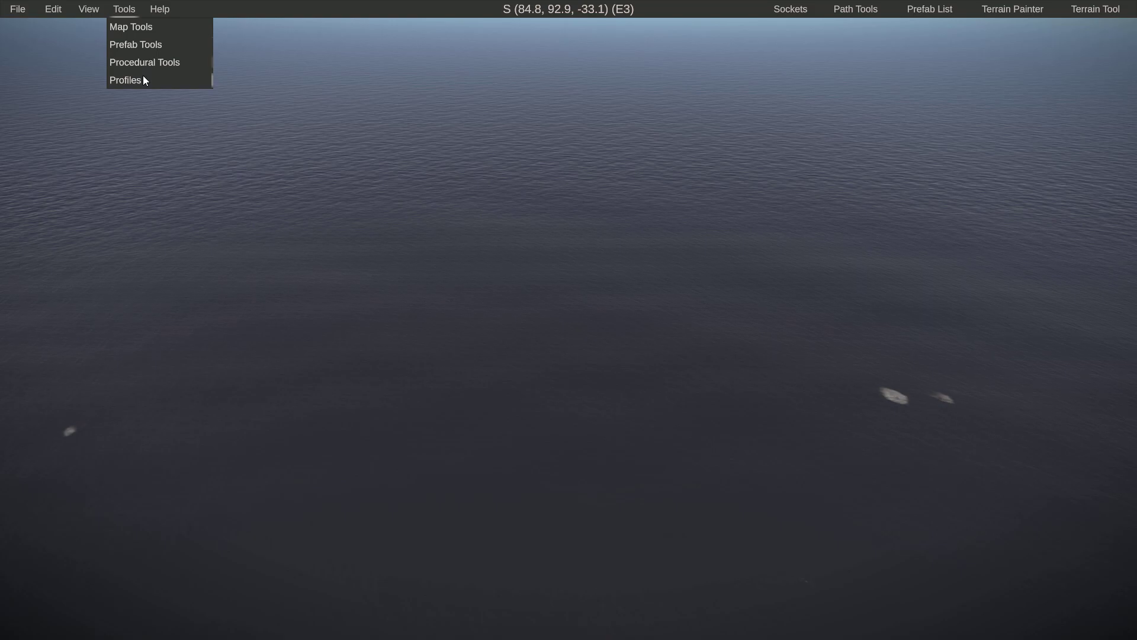
pyautogui.click(103, 124)
pyautogui.click(167, 10)
# Open About / Help and read its Camera, Transform Tool and Road Tool pages.
pyautogui.click(170, 26)
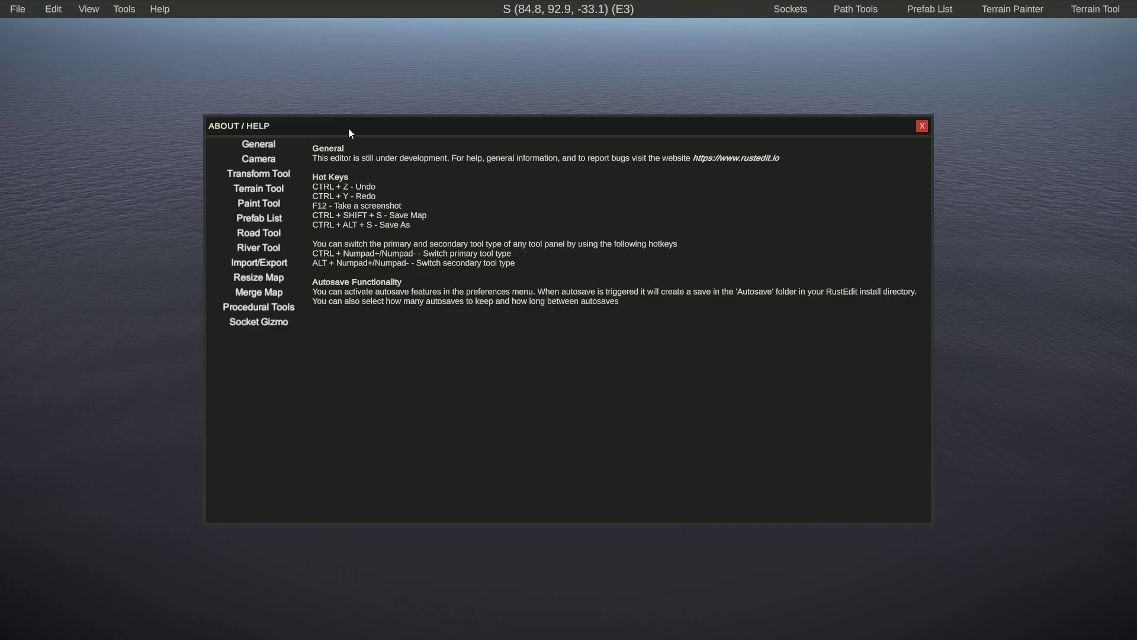
pyautogui.click(158, 8)
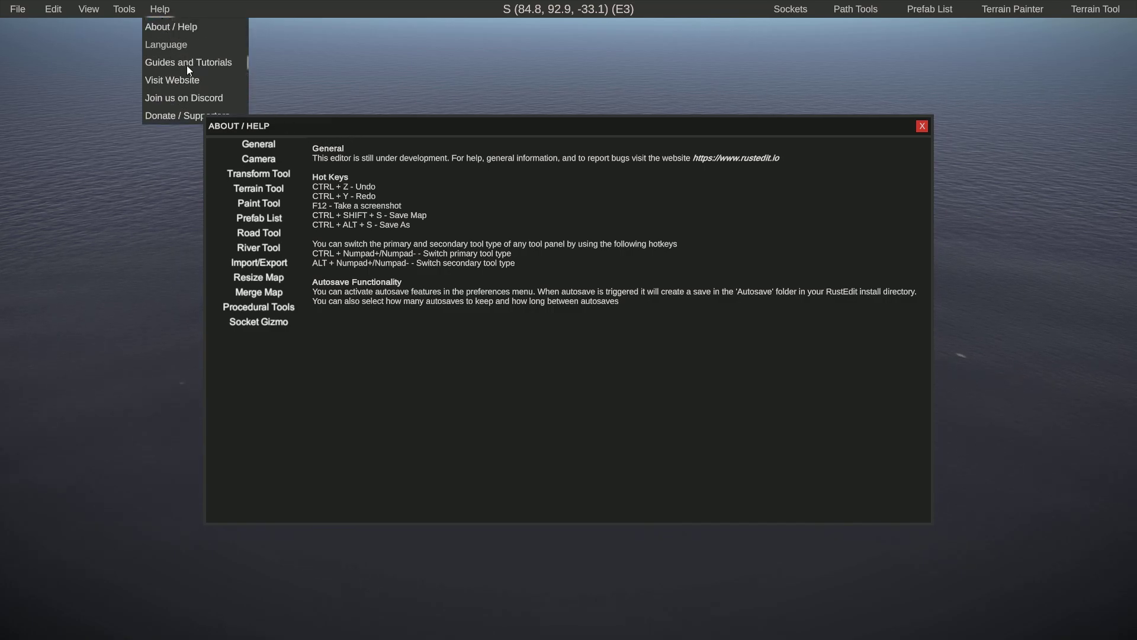
pyautogui.click(265, 158)
pyautogui.click(265, 173)
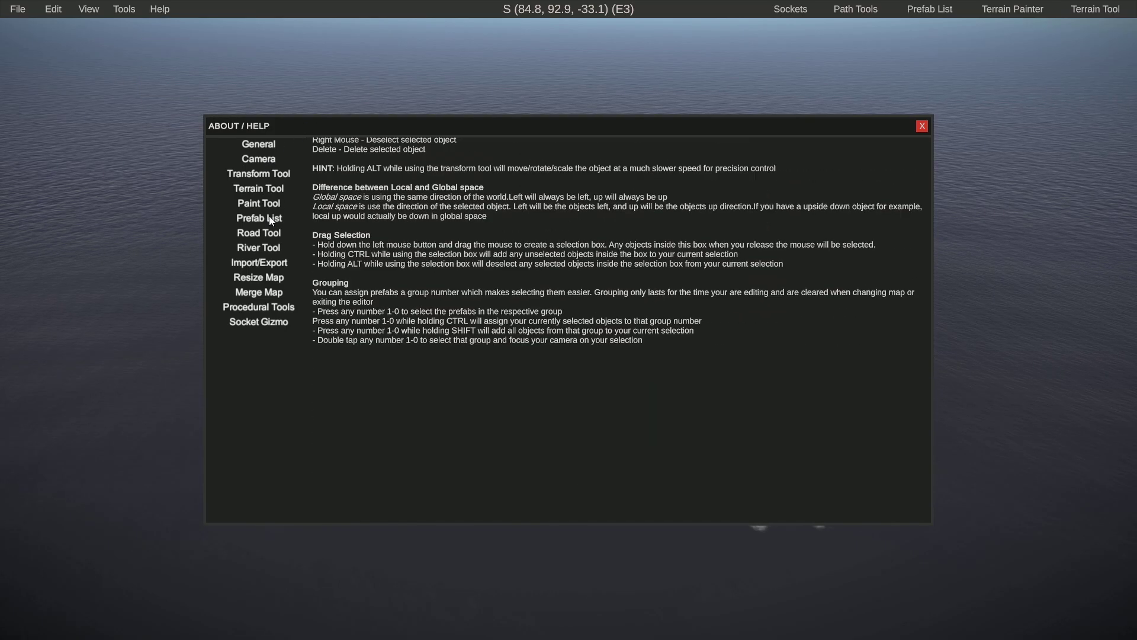
pyautogui.click(251, 232)
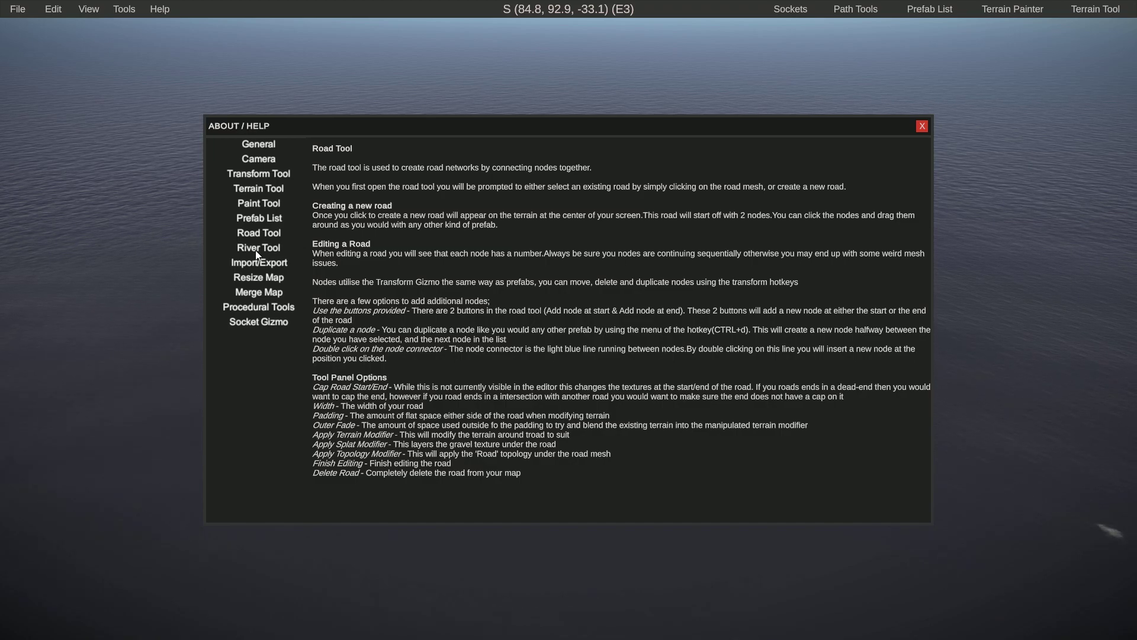
pyautogui.click(155, 8)
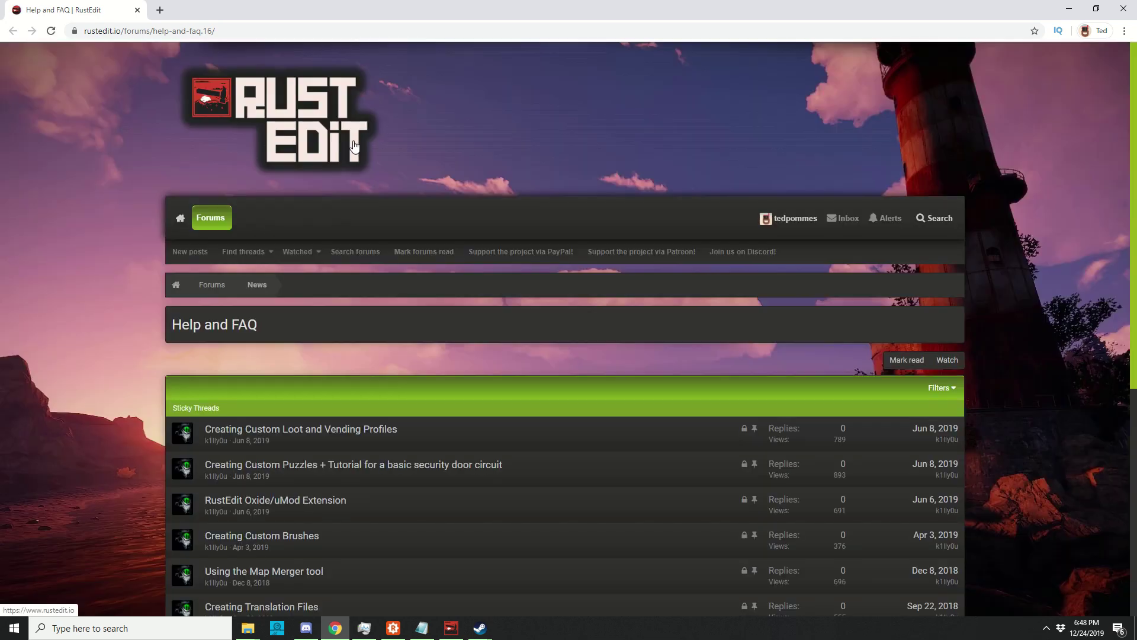
# Scroll through the Help and FAQ sticky threads, then minimise Chrome.
pyautogui.scroll(-6, 116, 331)
pyautogui.scroll(1, 124, 321)
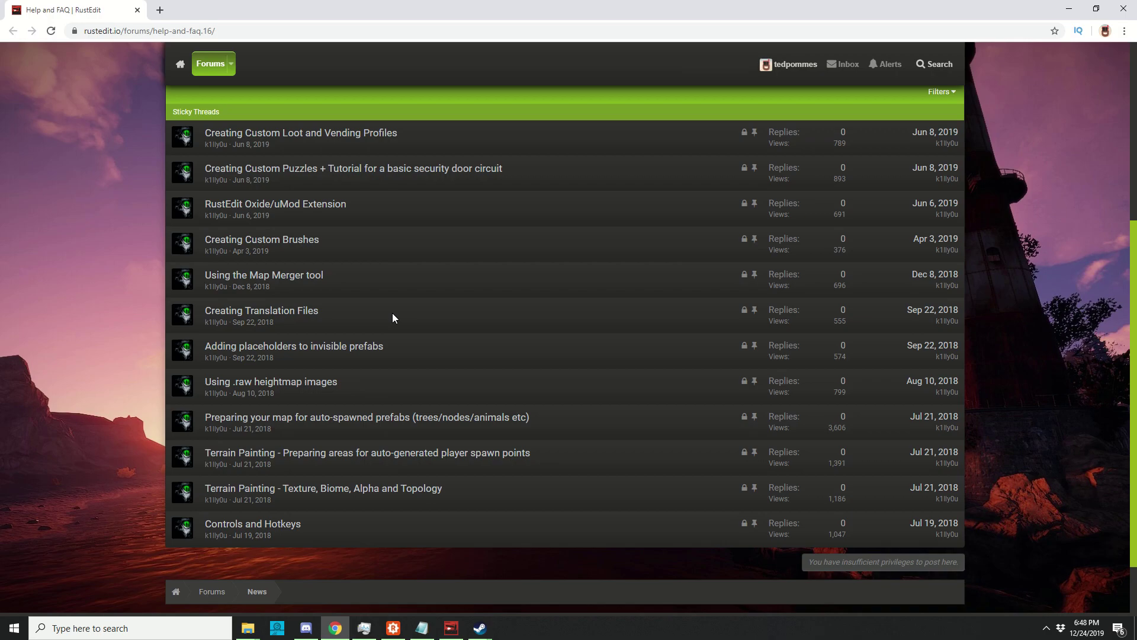
pyautogui.click(1069, 9)
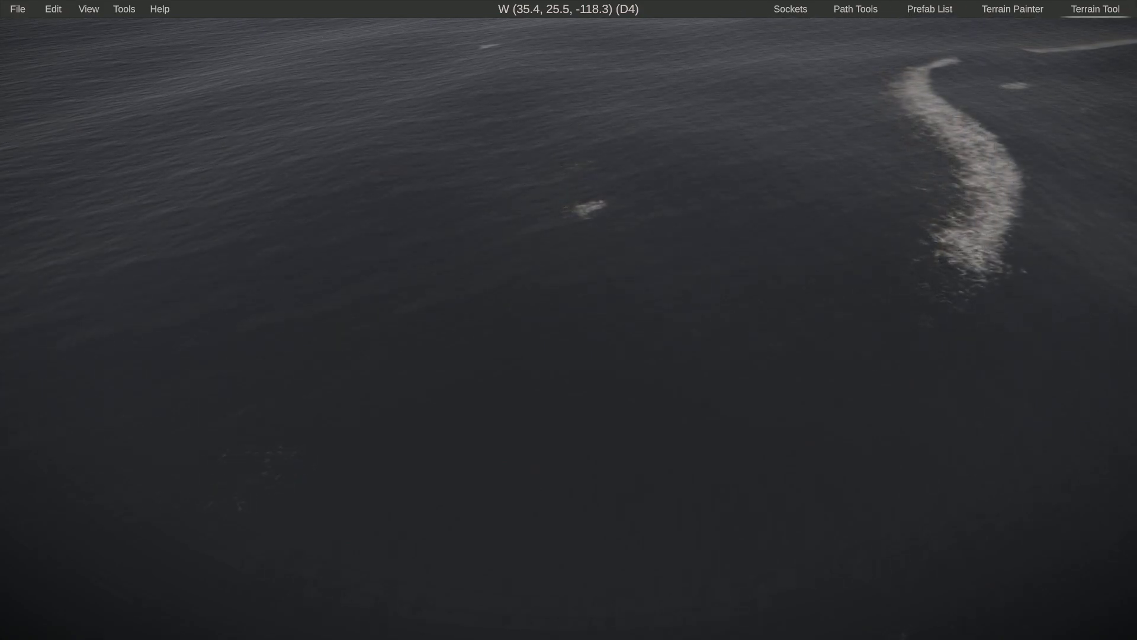
pyautogui.click(790, 9)
pyautogui.click(860, 9)
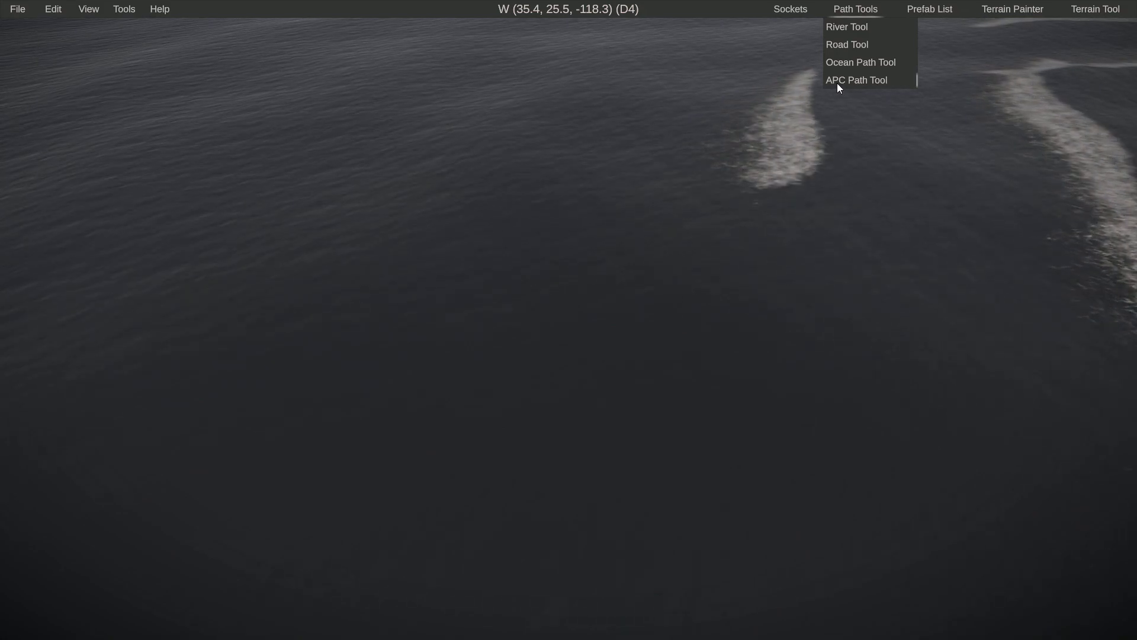
pyautogui.click(820, 158)
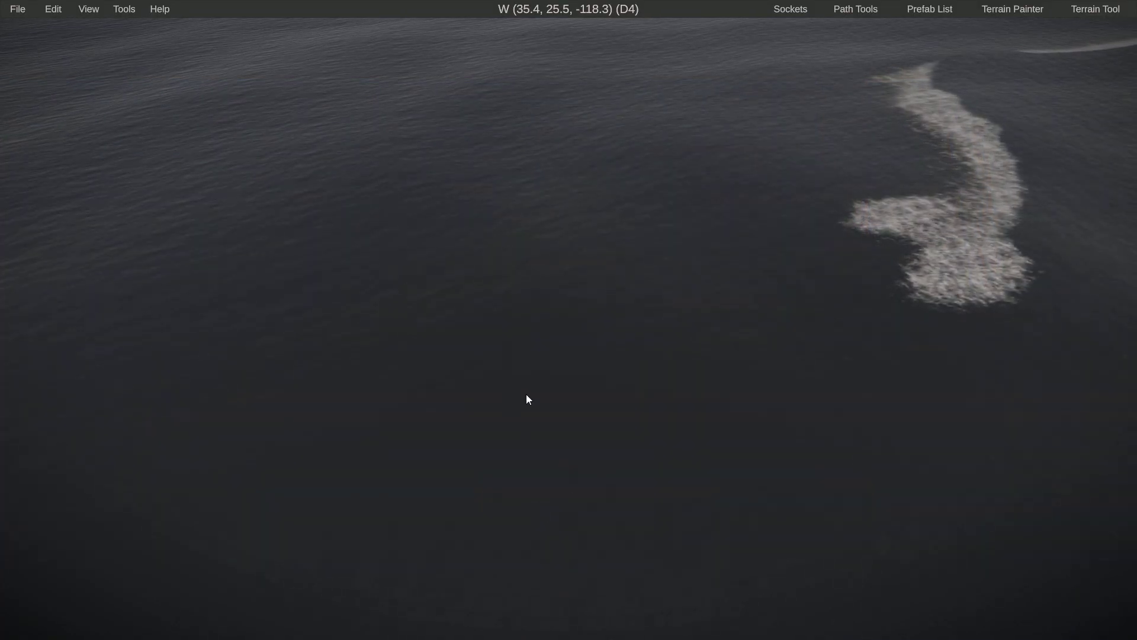
pyautogui.click(846, 10)
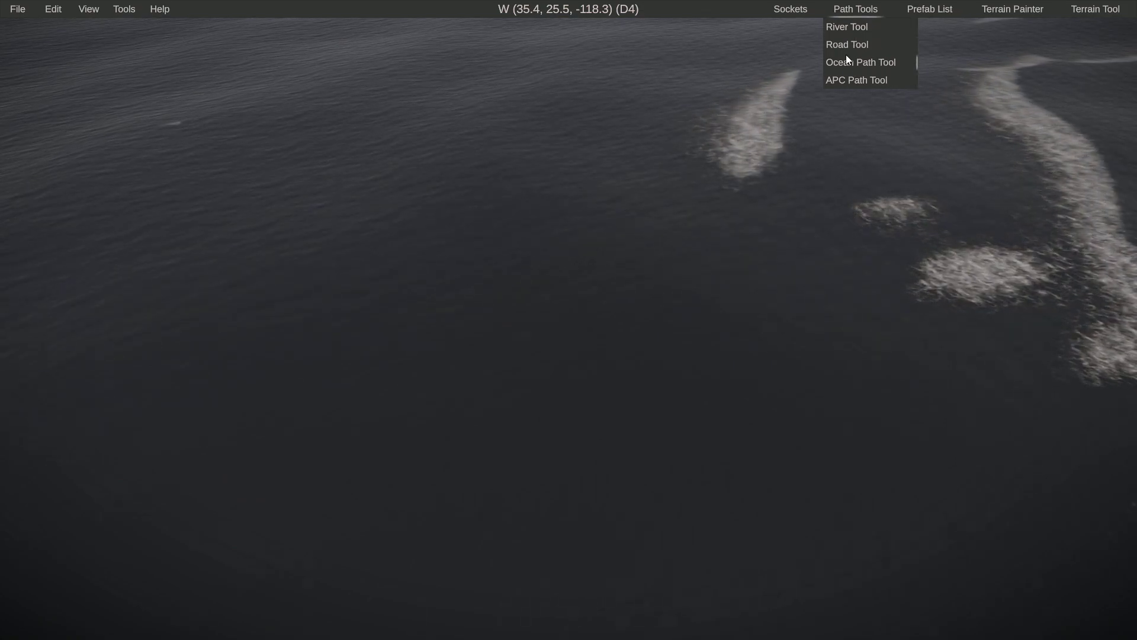
# Open the Prefab List and expand Bundled > Prefabs > Autospawn > Monument.
pyautogui.click(927, 9)
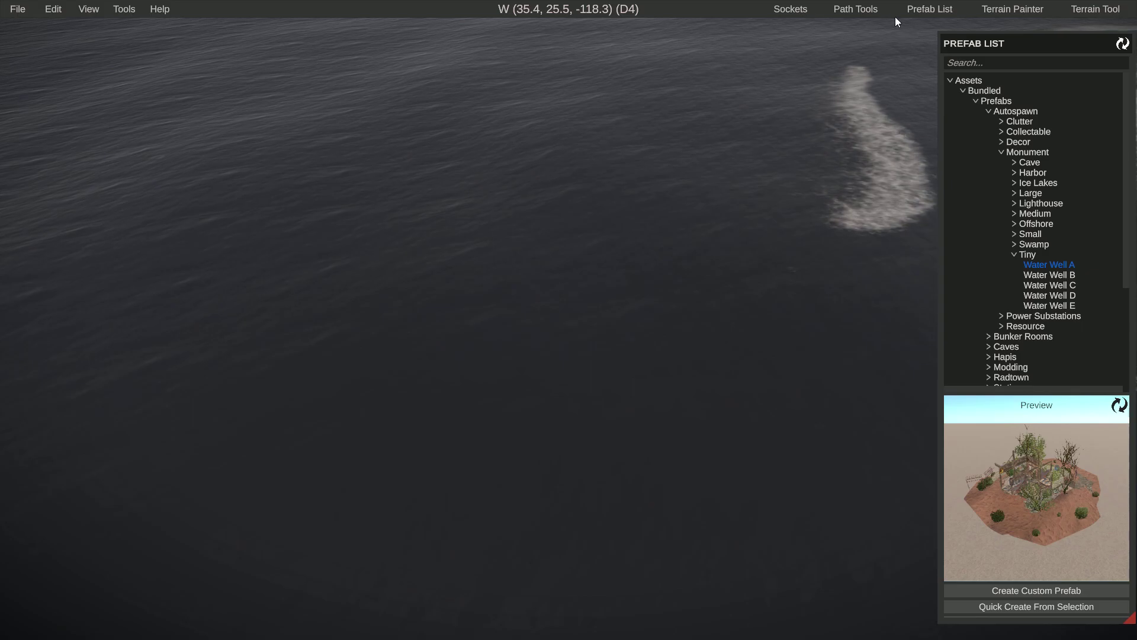
pyautogui.scroll(-4, 1039, 236)
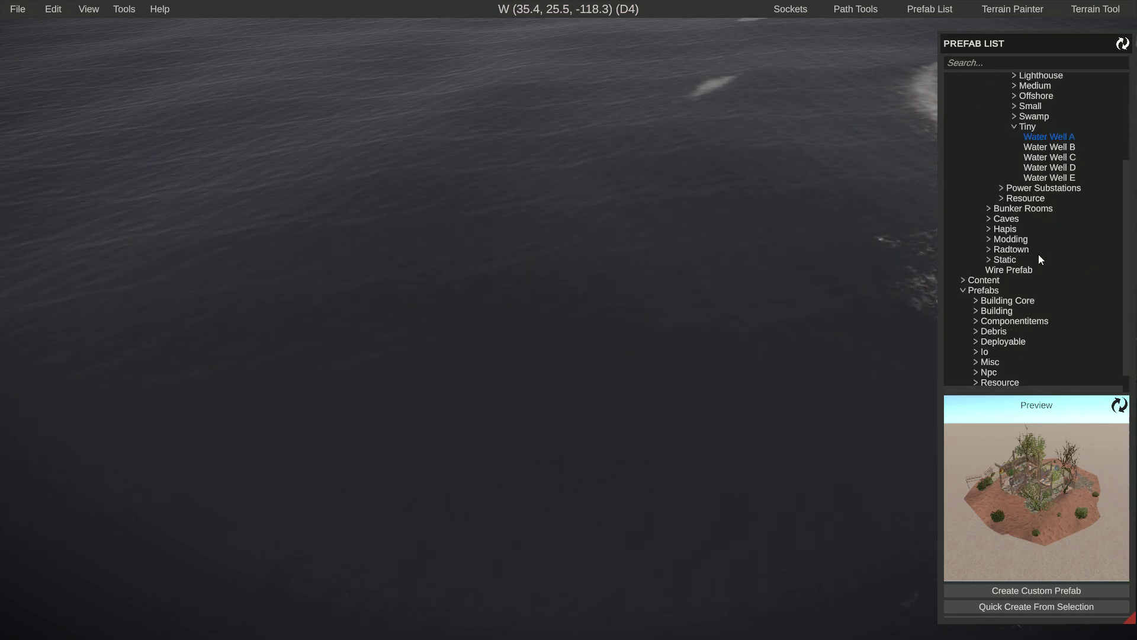
pyautogui.scroll(-1, 1040, 259)
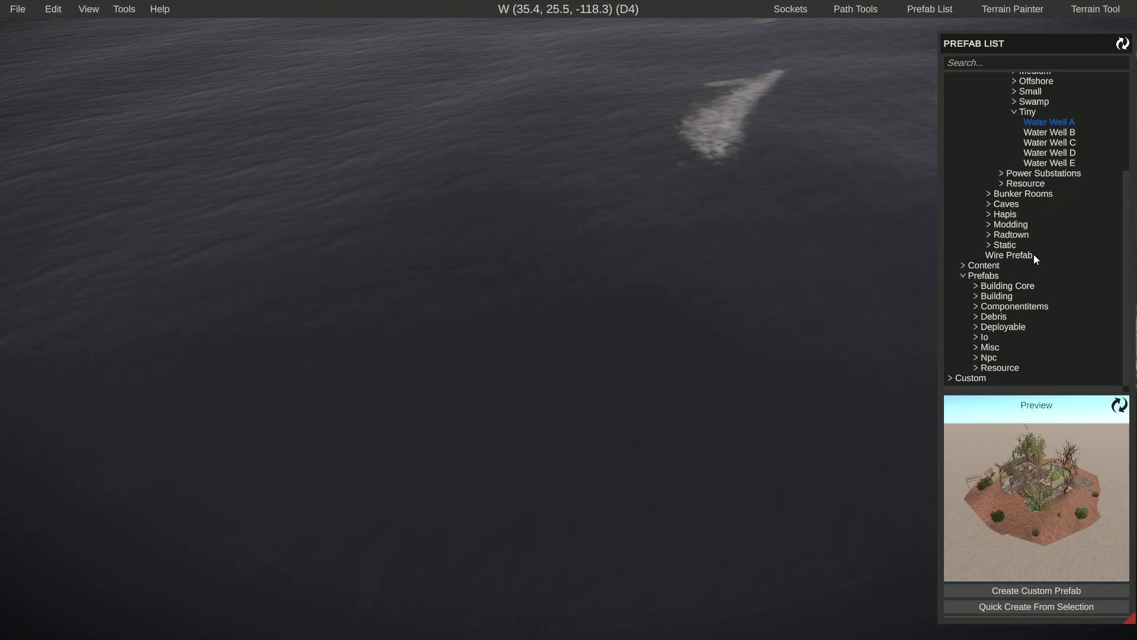
pyautogui.scroll(4, 1025, 137)
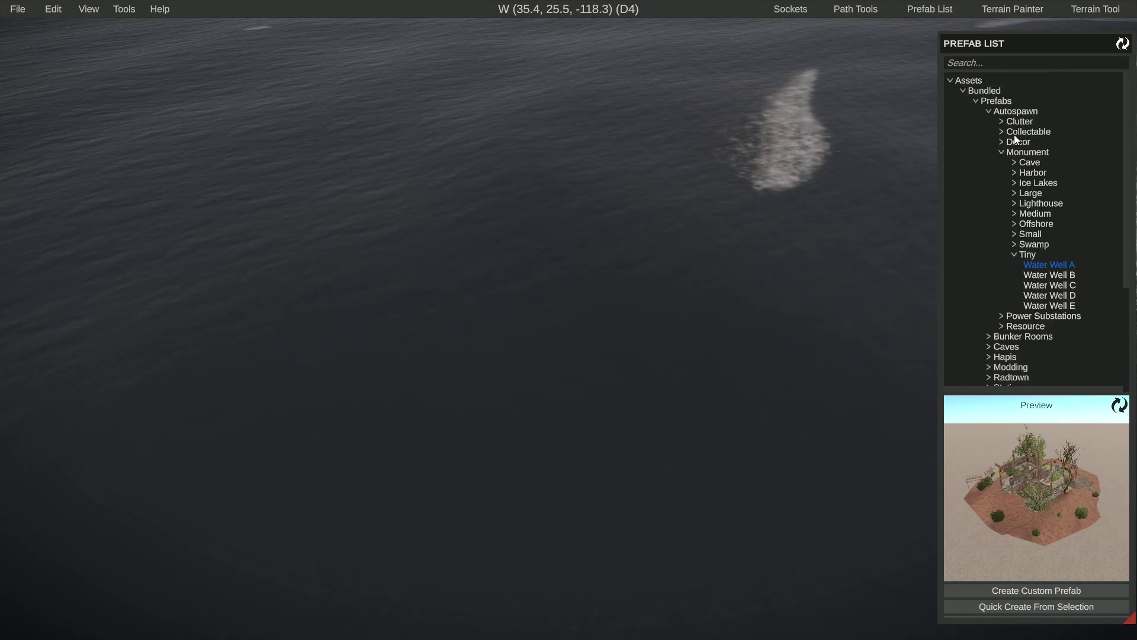
pyautogui.click(962, 64)
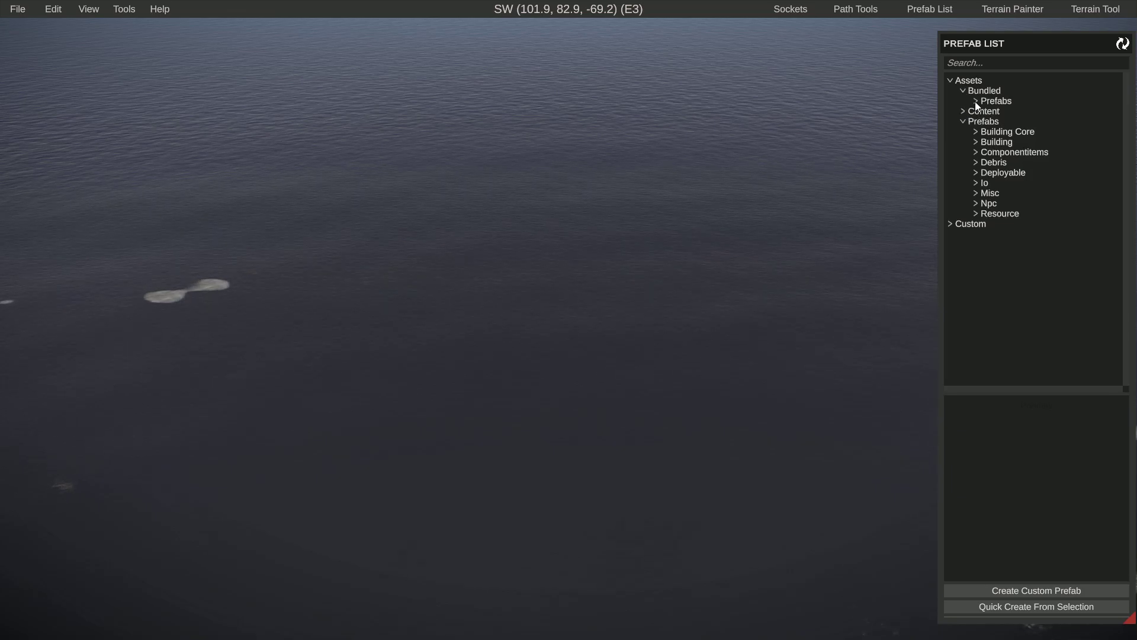
pyautogui.click(975, 101)
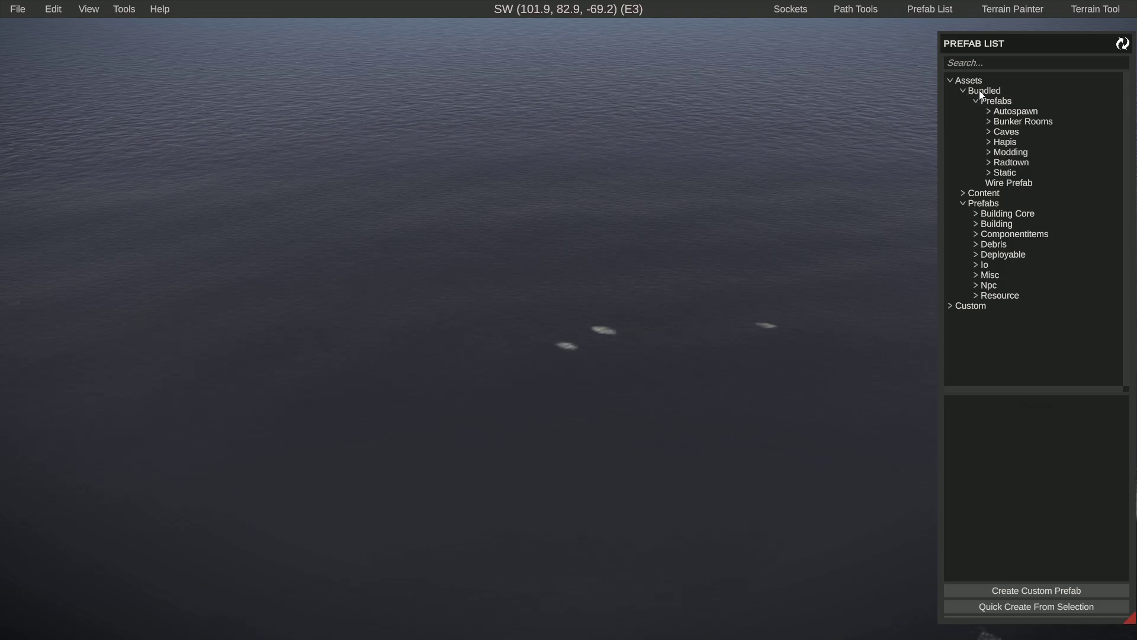
pyautogui.click(987, 112)
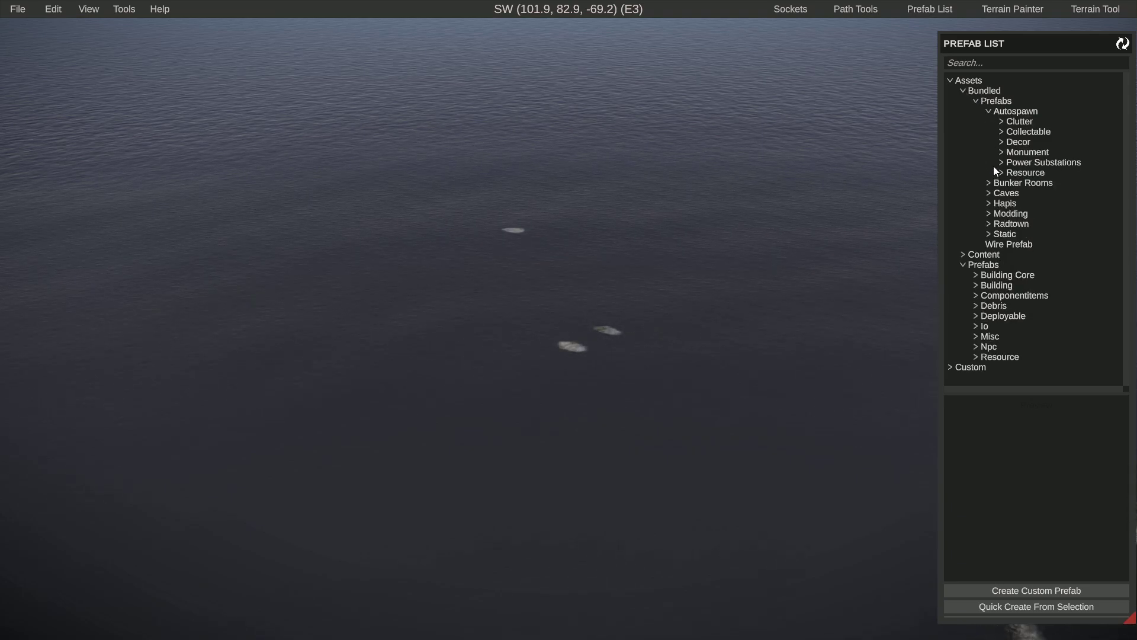
pyautogui.click(1003, 152)
# Expand Medium, preview Compound then Bandit Town, and open the Terrain Painter.
pyautogui.scroll(-3, 1056, 201)
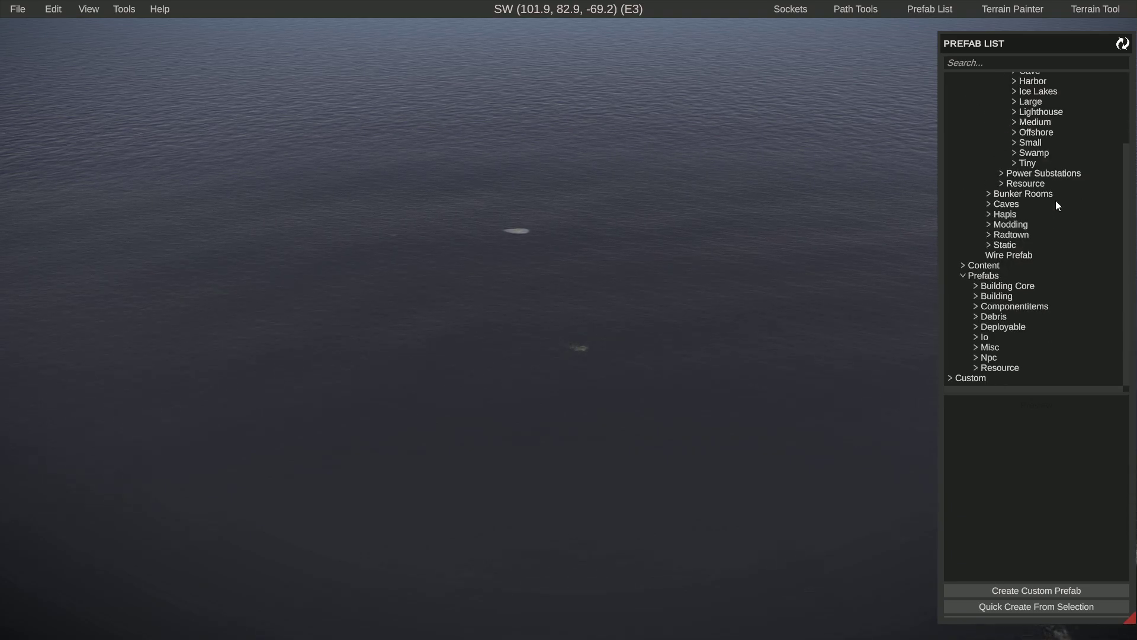
pyautogui.scroll(2, 1064, 188)
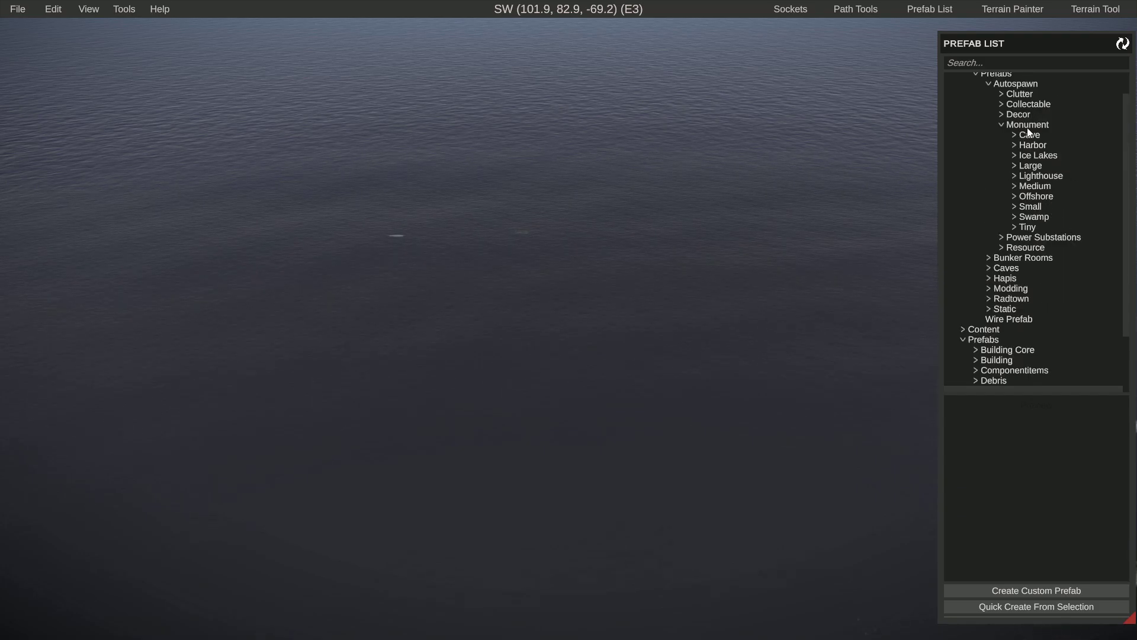
pyautogui.click(1013, 186)
pyautogui.click(1040, 208)
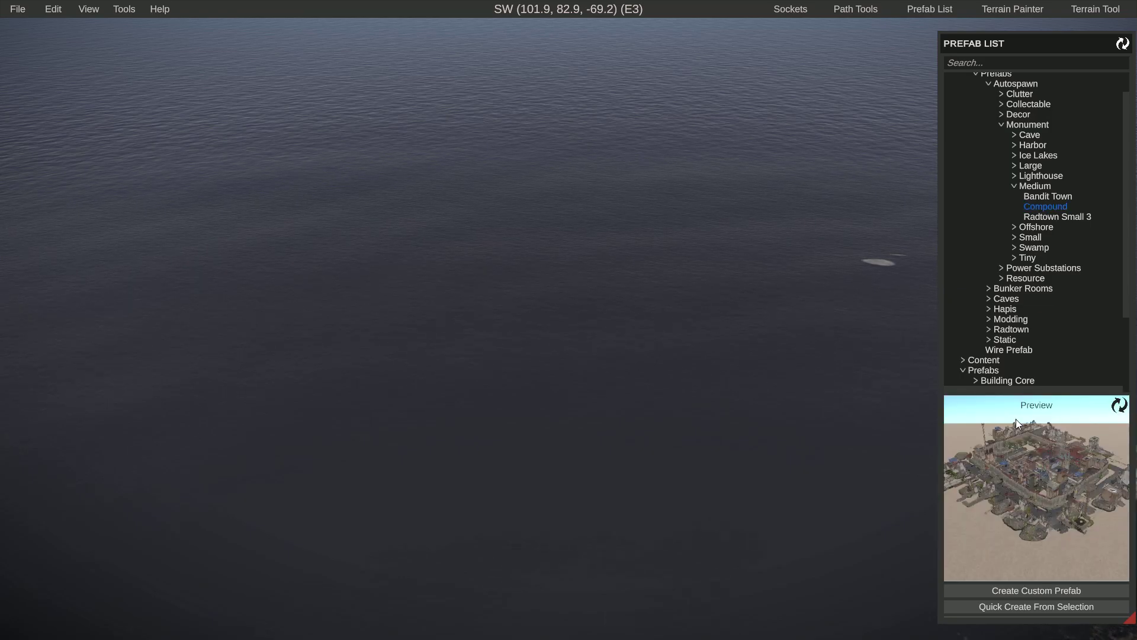
pyautogui.click(1053, 196)
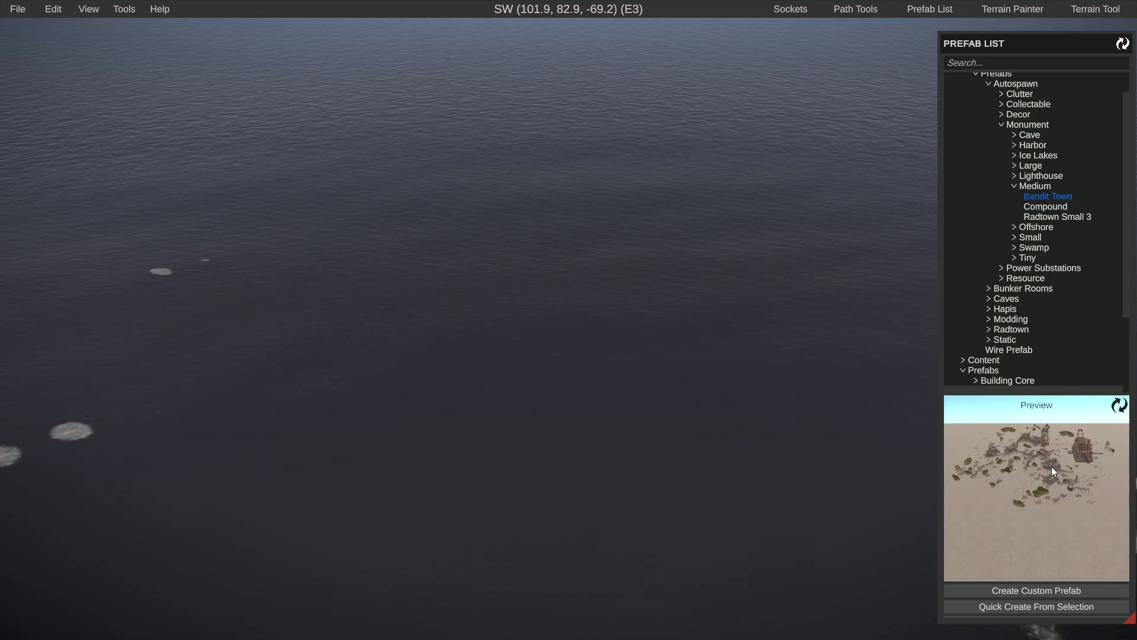
pyautogui.click(1012, 9)
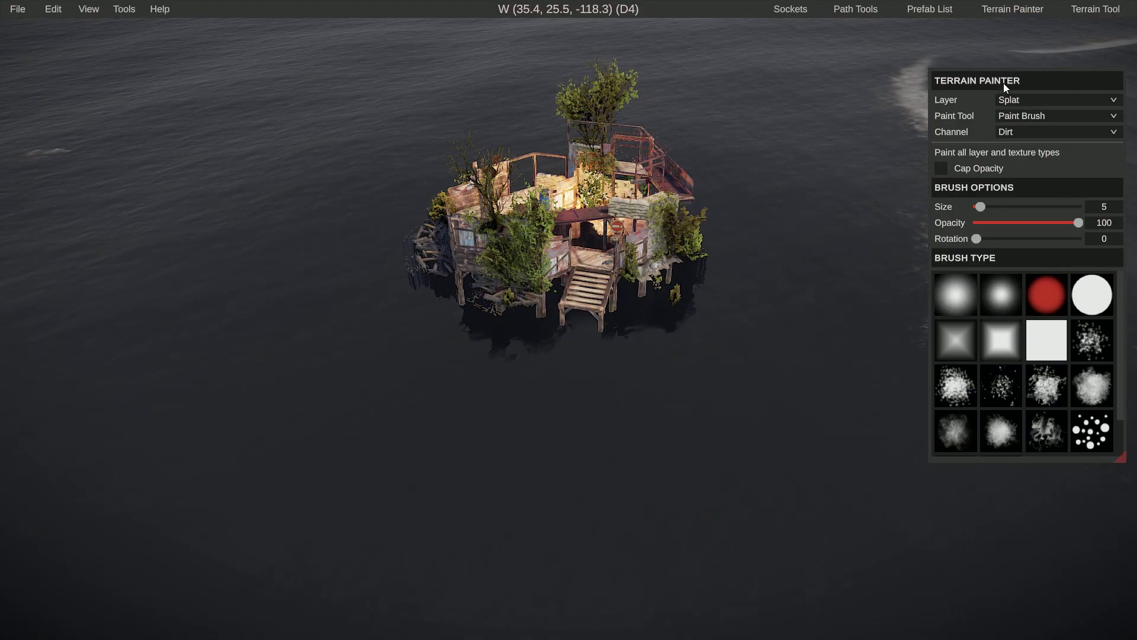
# Nudge the Terrain Painter panel, then switch its layer from Splat to Biome, Alpha, and finally Topology.
pyautogui.moveTo(1012, 87); pyautogui.dragTo(999, 86)
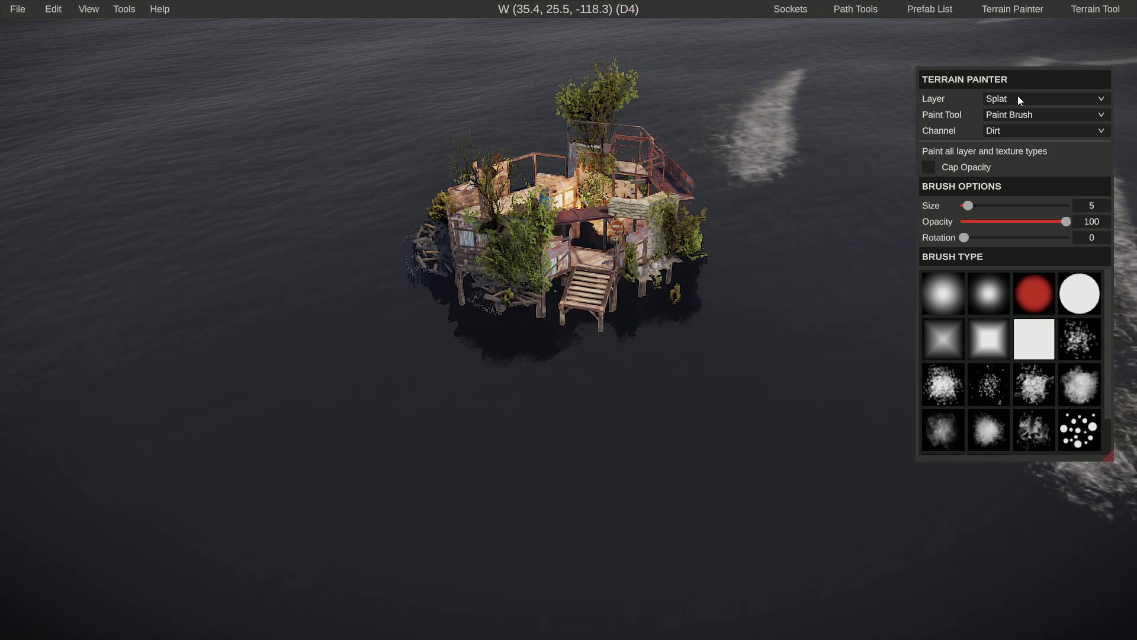
pyautogui.click(1011, 99)
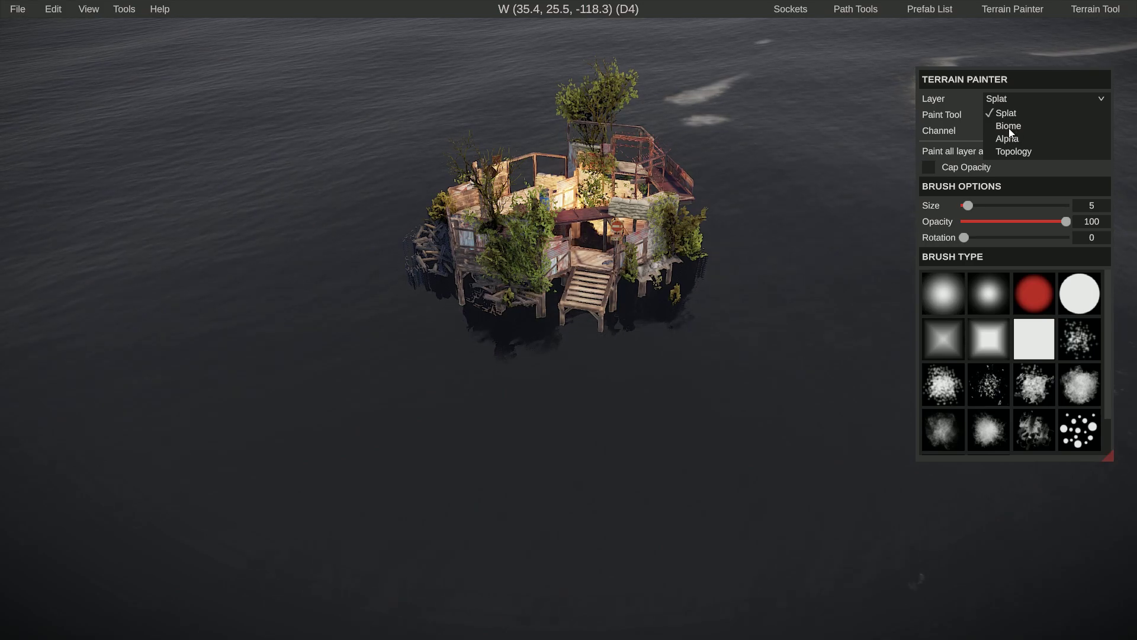
pyautogui.click(1007, 127)
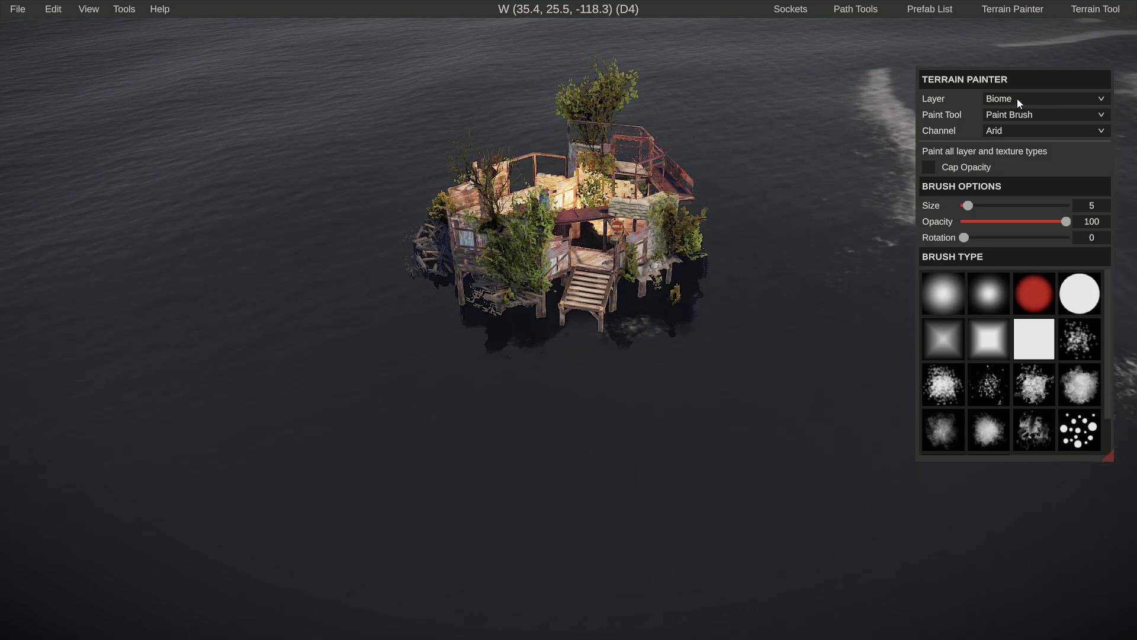
pyautogui.click(1018, 99)
pyautogui.click(1008, 138)
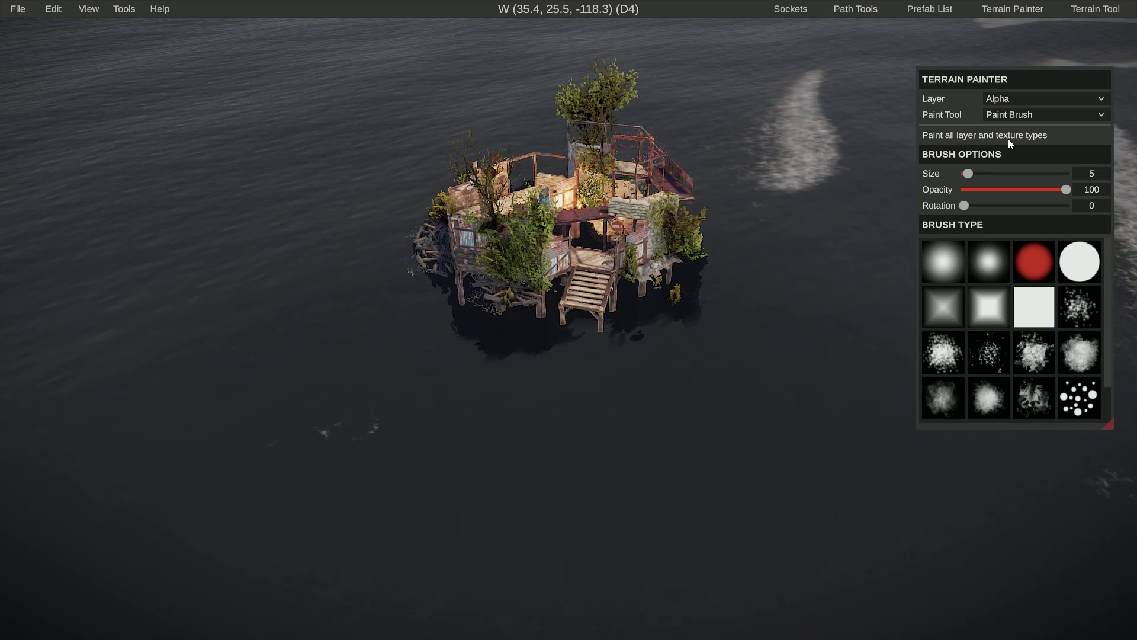
pyautogui.click(1019, 97)
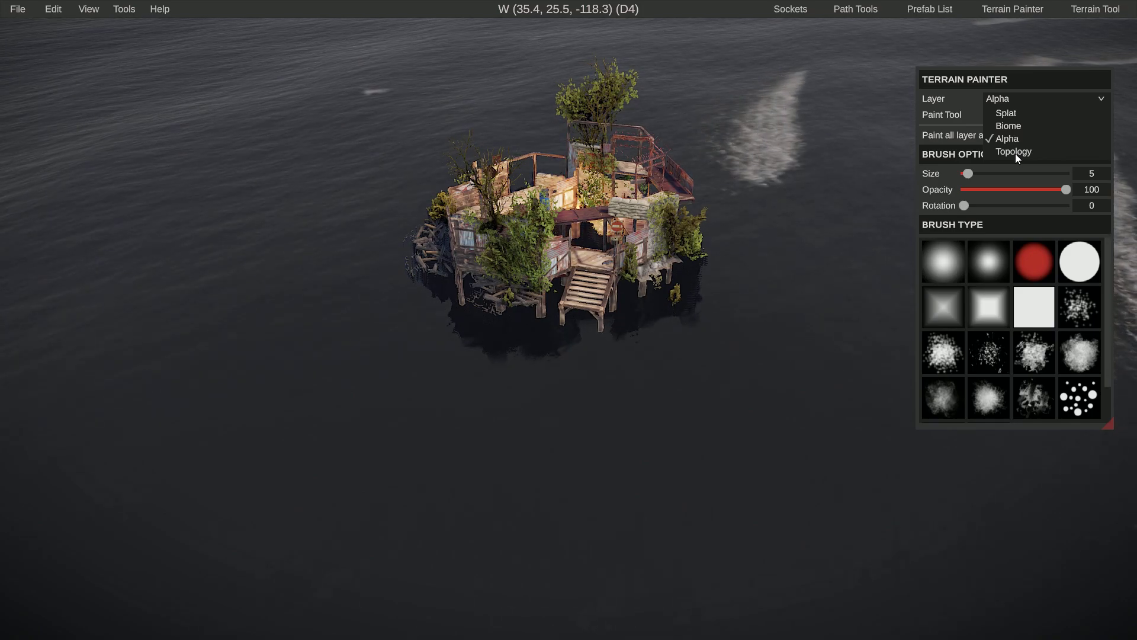
pyautogui.click(1013, 152)
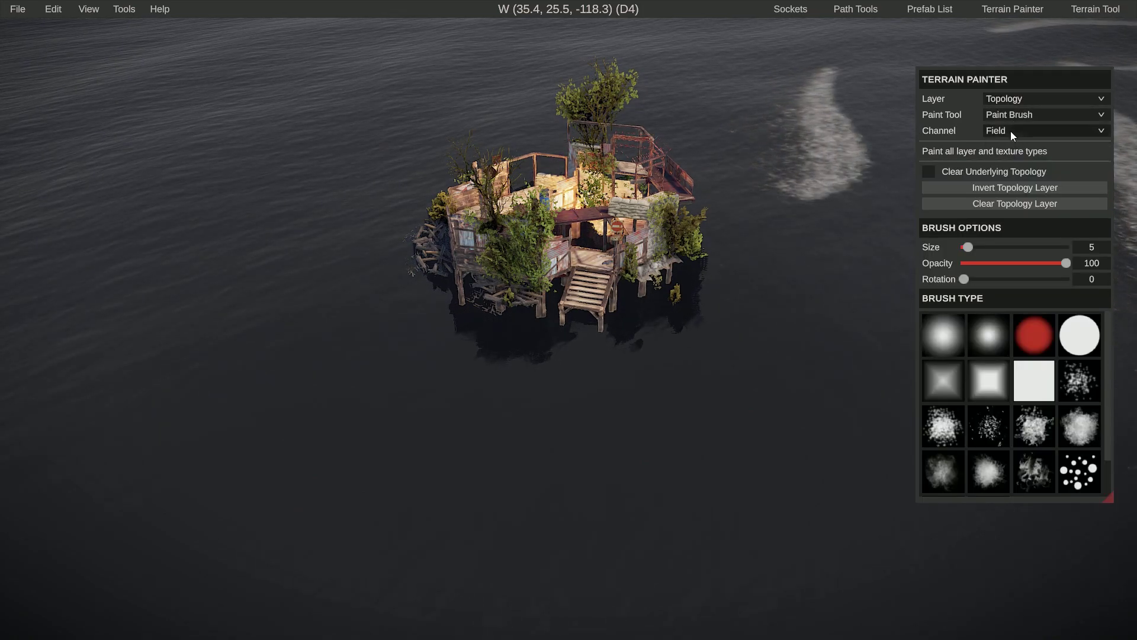
pyautogui.click(1010, 130)
pyautogui.scroll(-5, 1020, 171)
pyautogui.scroll(-6, 1020, 178)
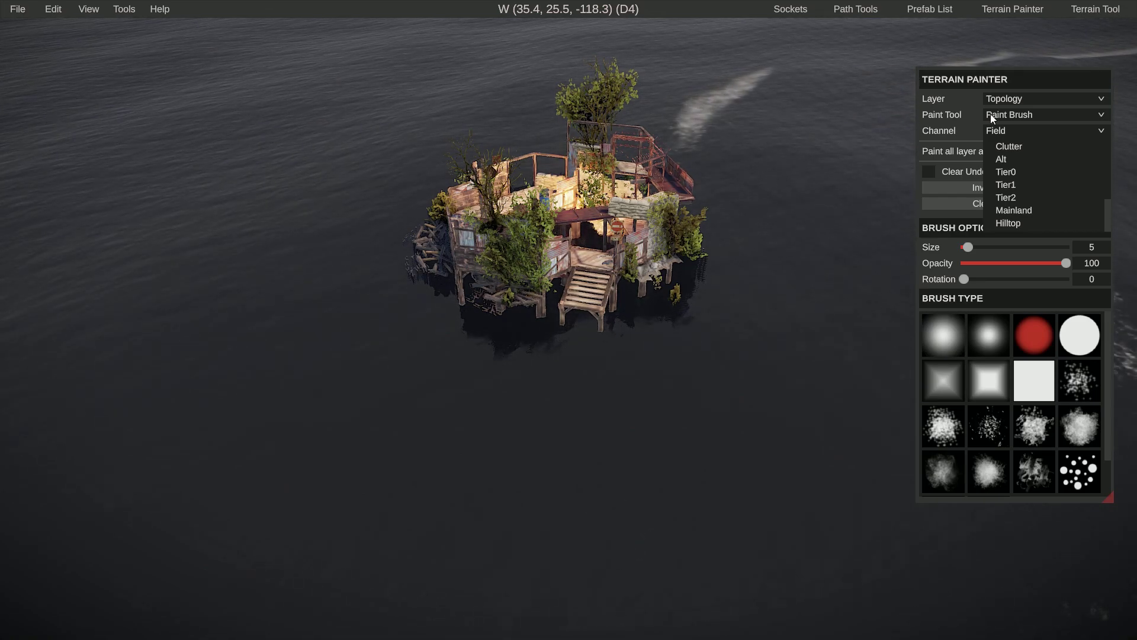
pyautogui.click(974, 85)
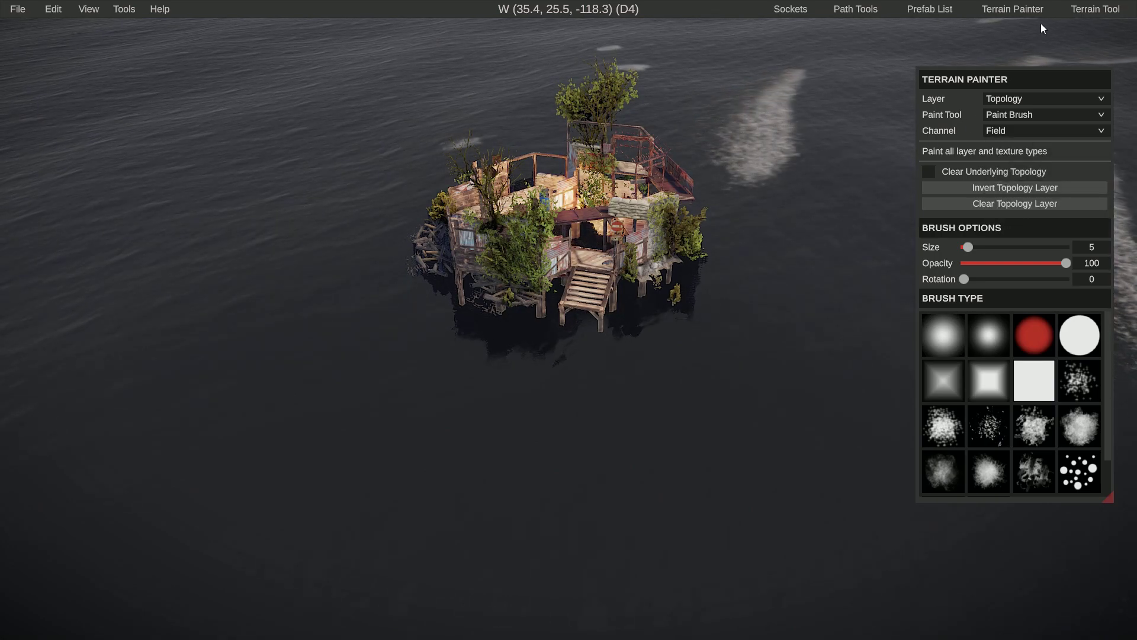
# Open the Terrain Tool and browse its Modification Type list, leaving Raise / Lower selected.
pyautogui.click(1086, 10)
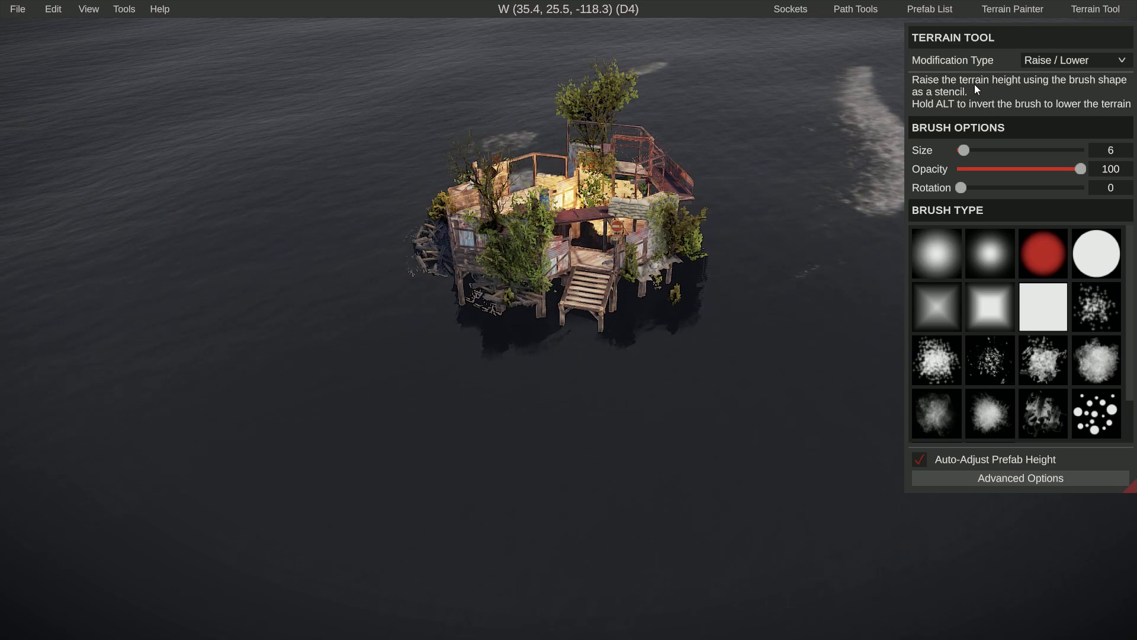
pyautogui.click(1056, 62)
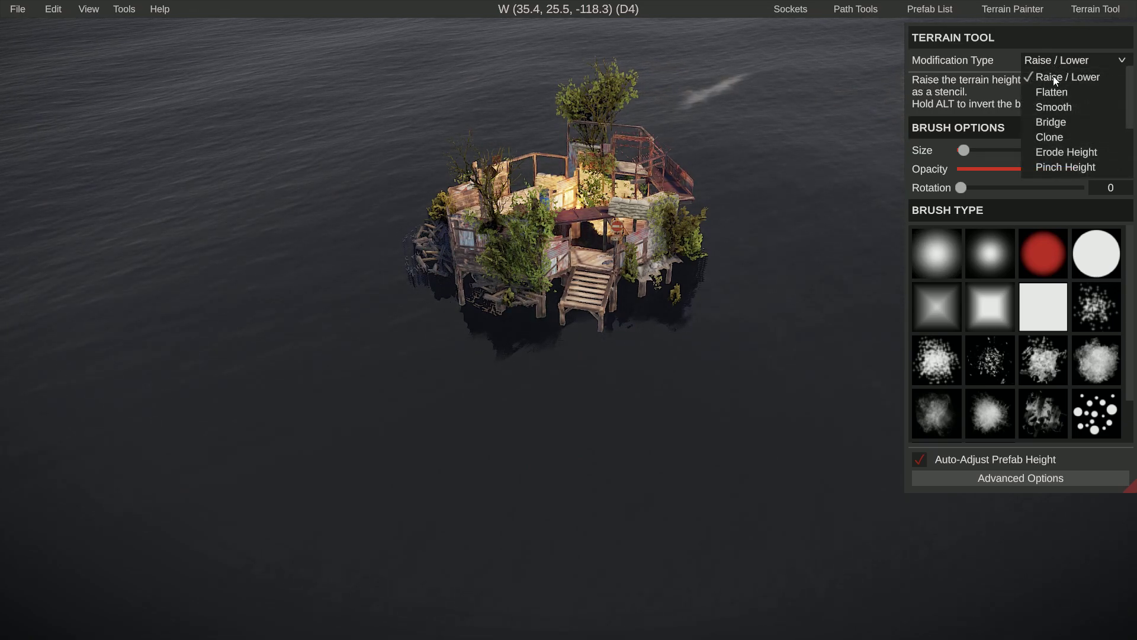
pyautogui.scroll(-5, 1051, 110)
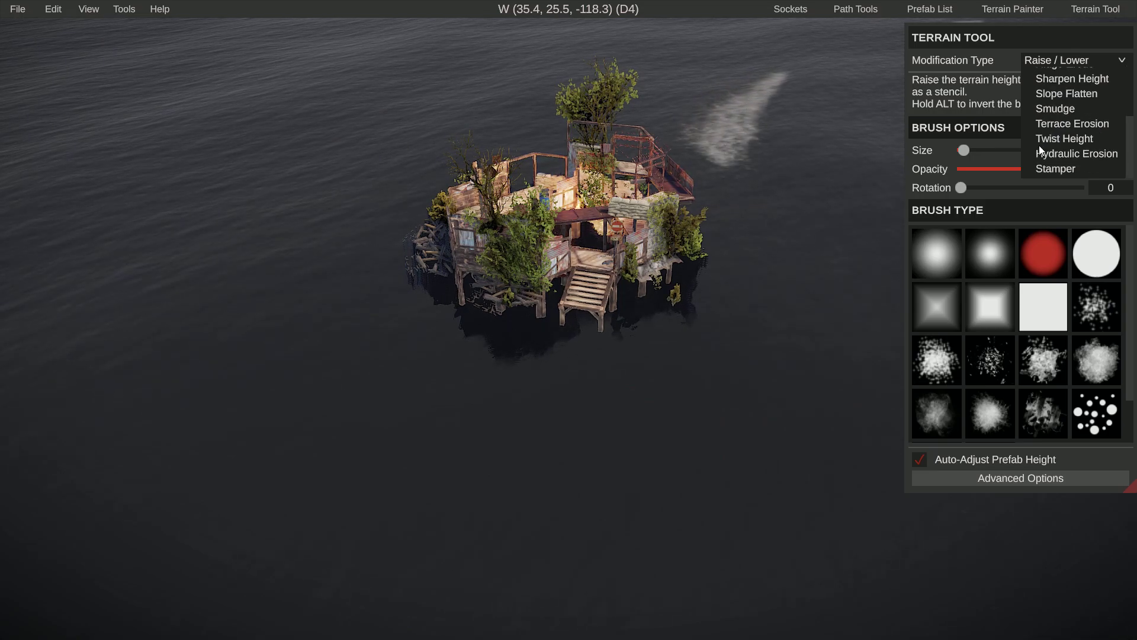